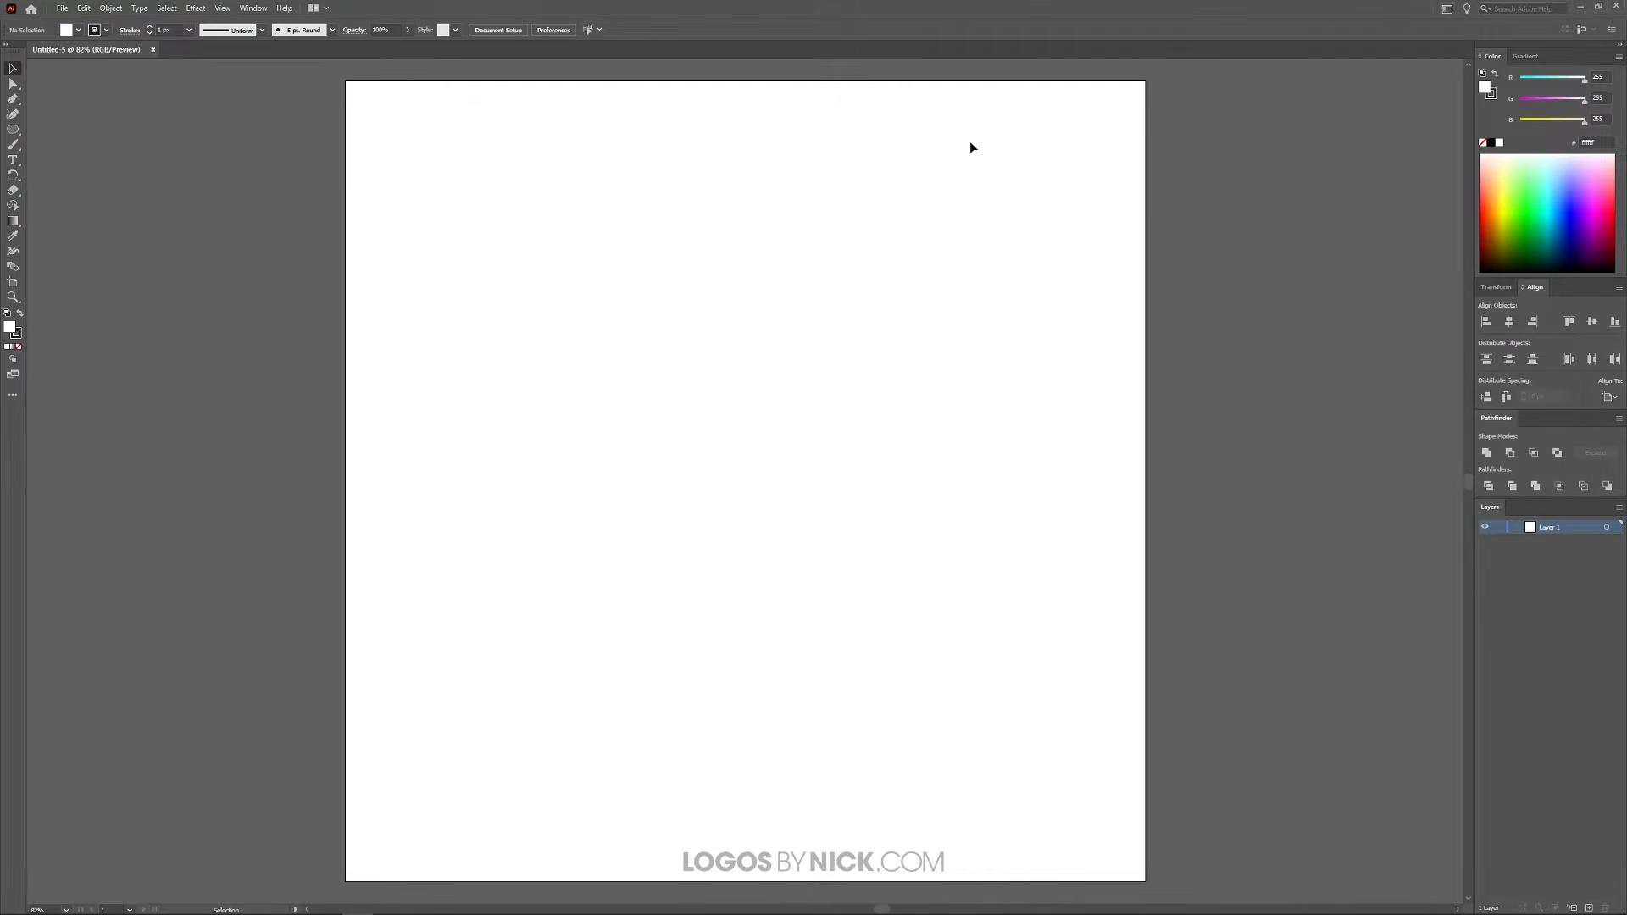
Step: Create an area-text box filled with placeholder text, about 915 px wide and 872 px high, across most of the artboard
click(13, 163)
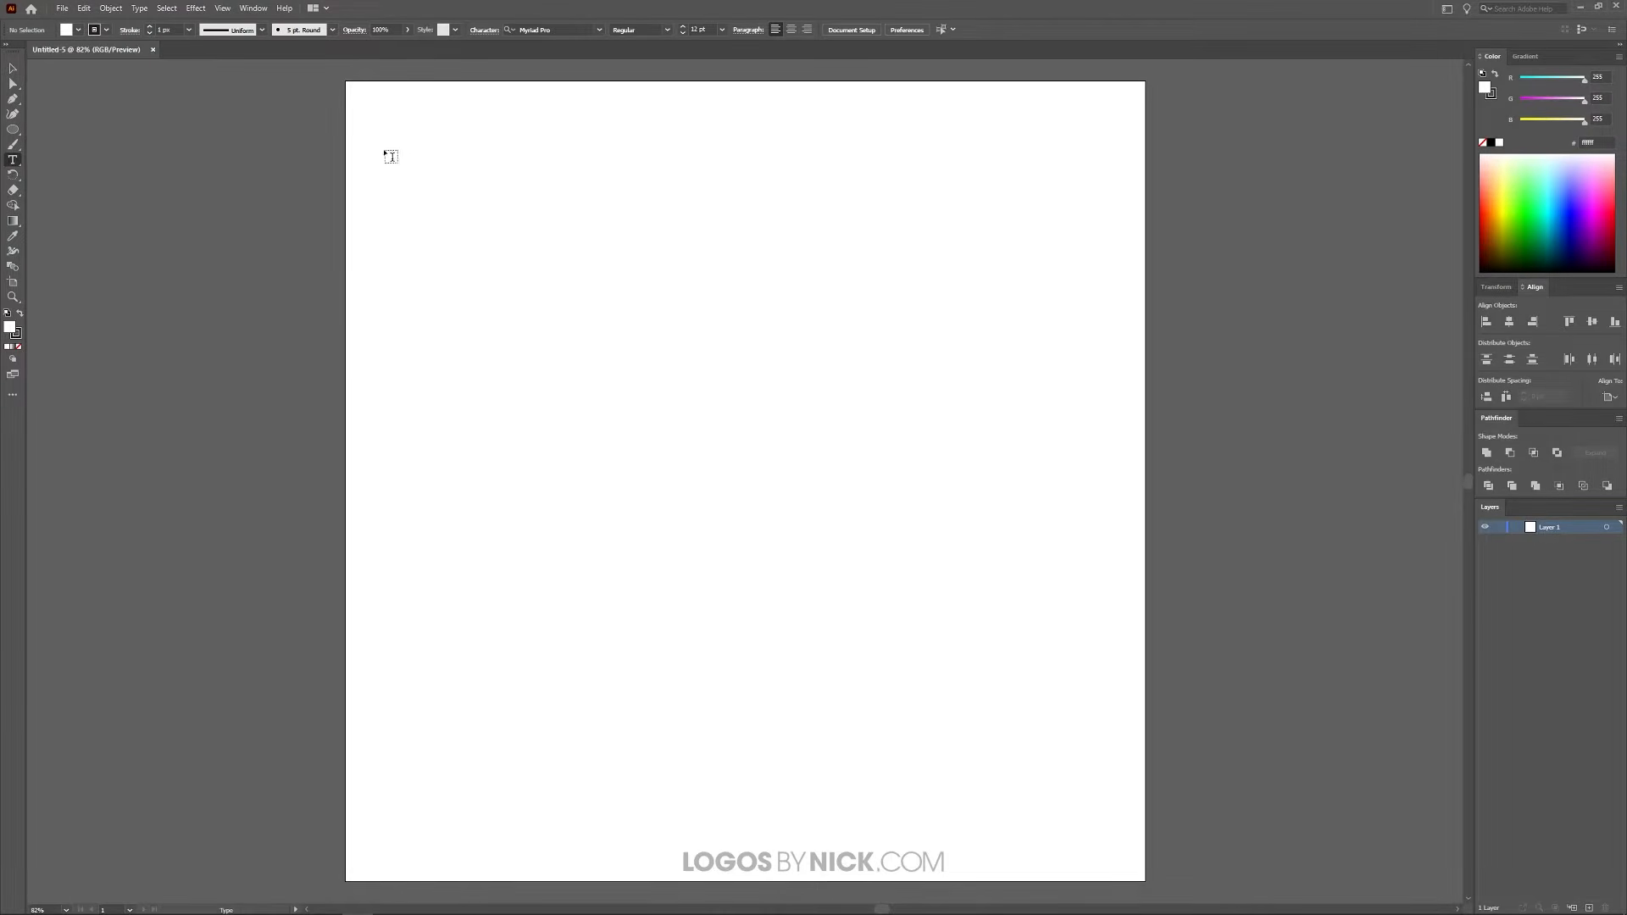
drag(386, 145, 1108, 833)
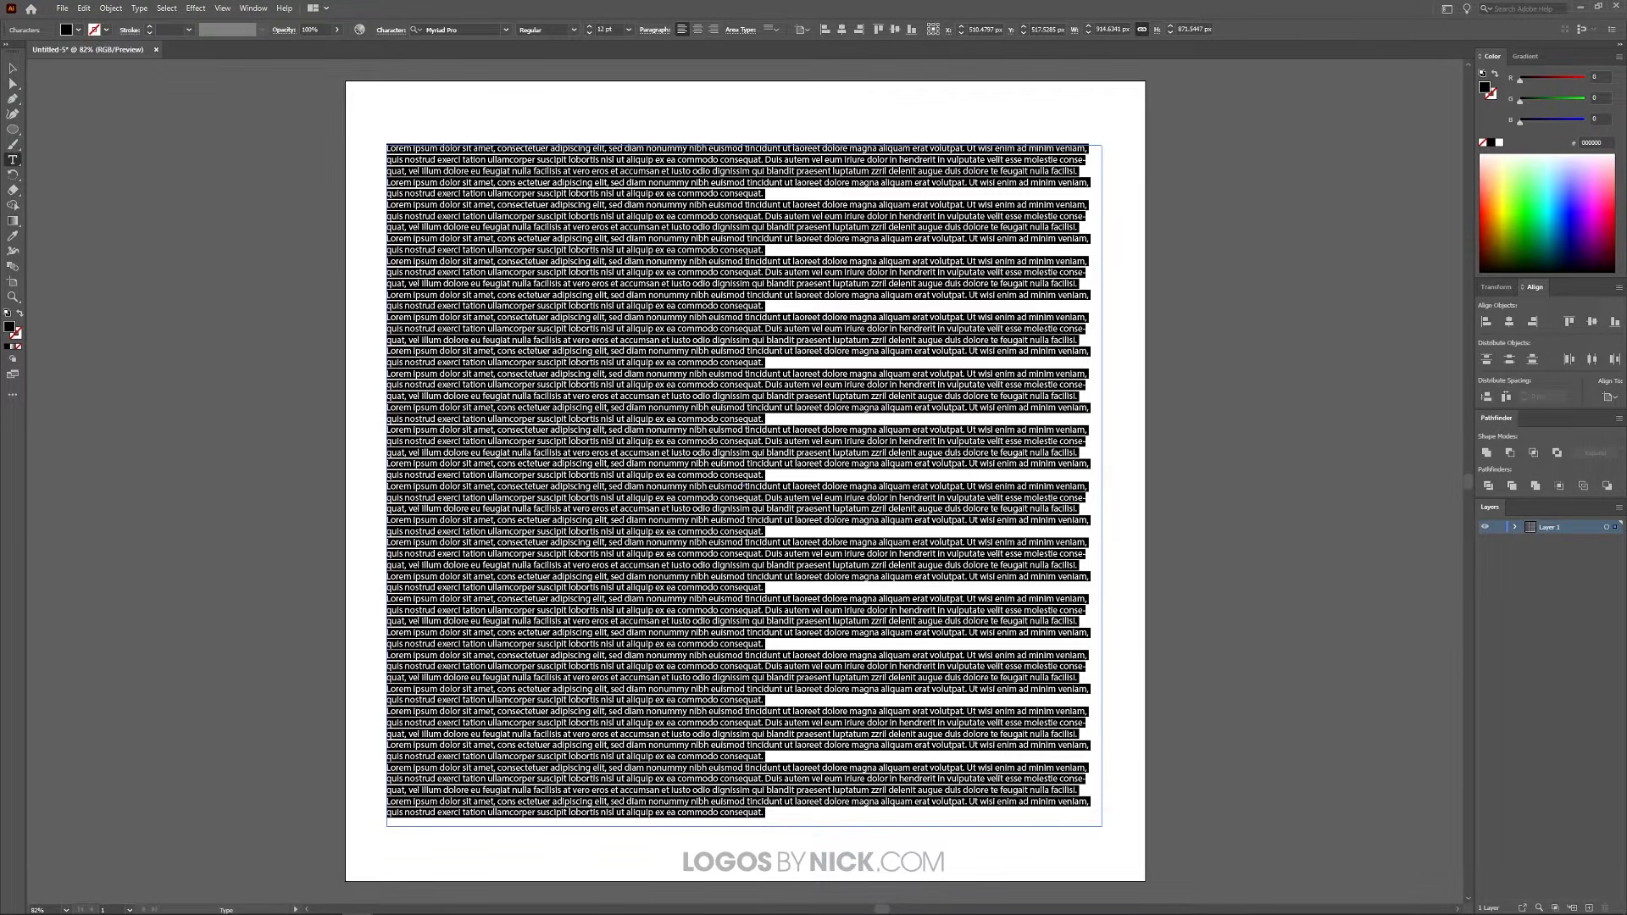
click(13, 68)
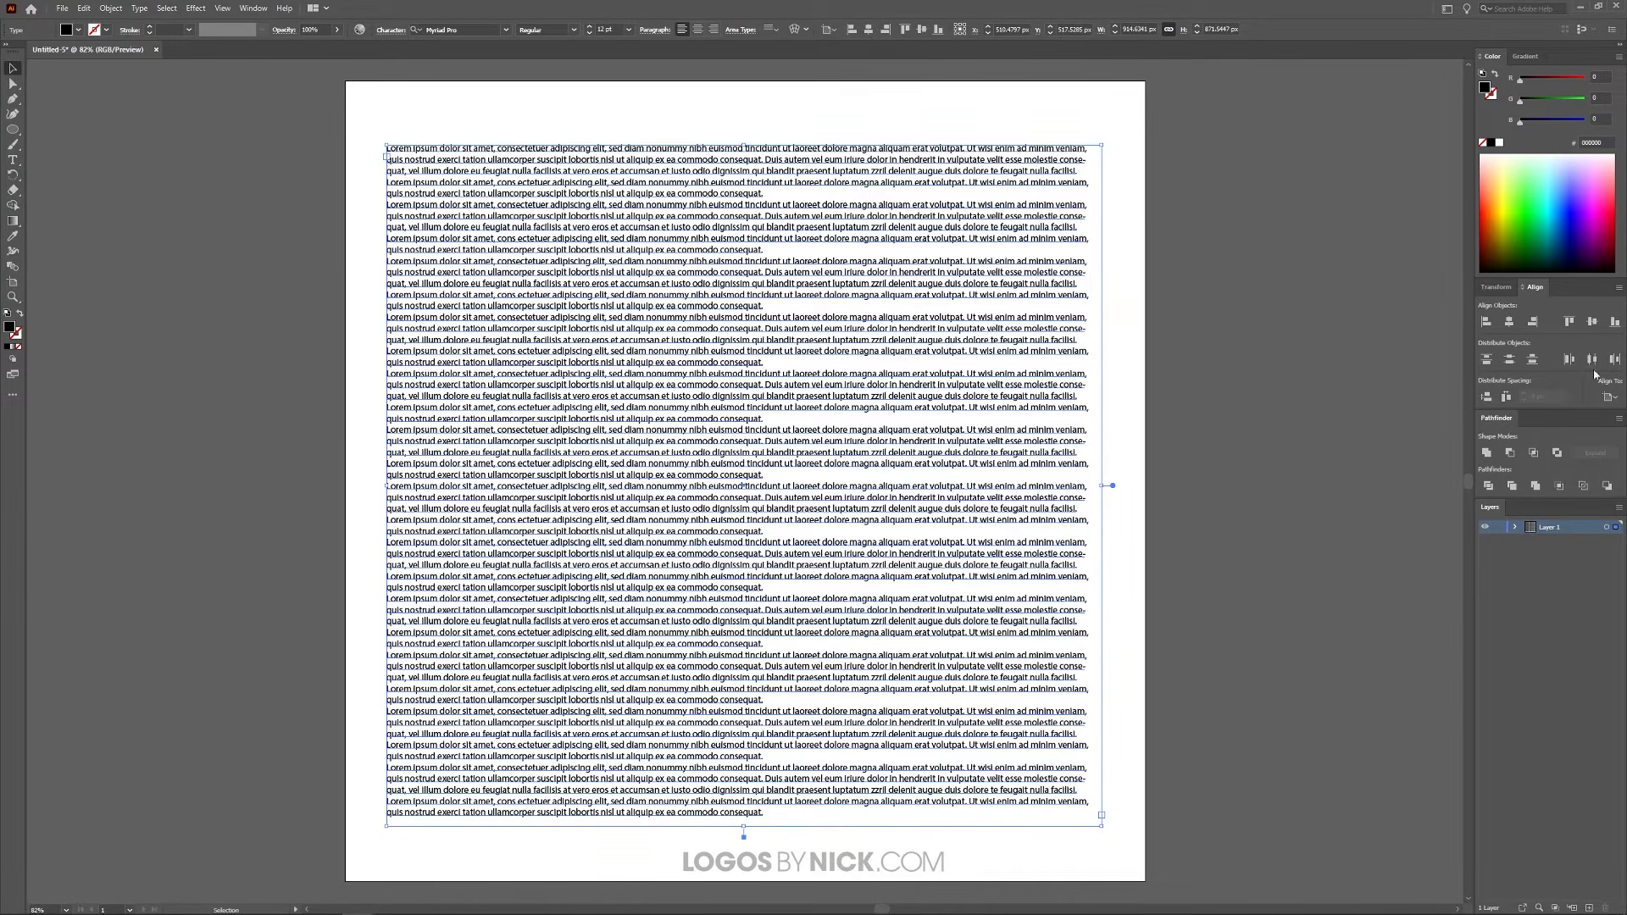
Step: Align the text box to the artboard, centring it both horizontally and vertically
click(1616, 399)
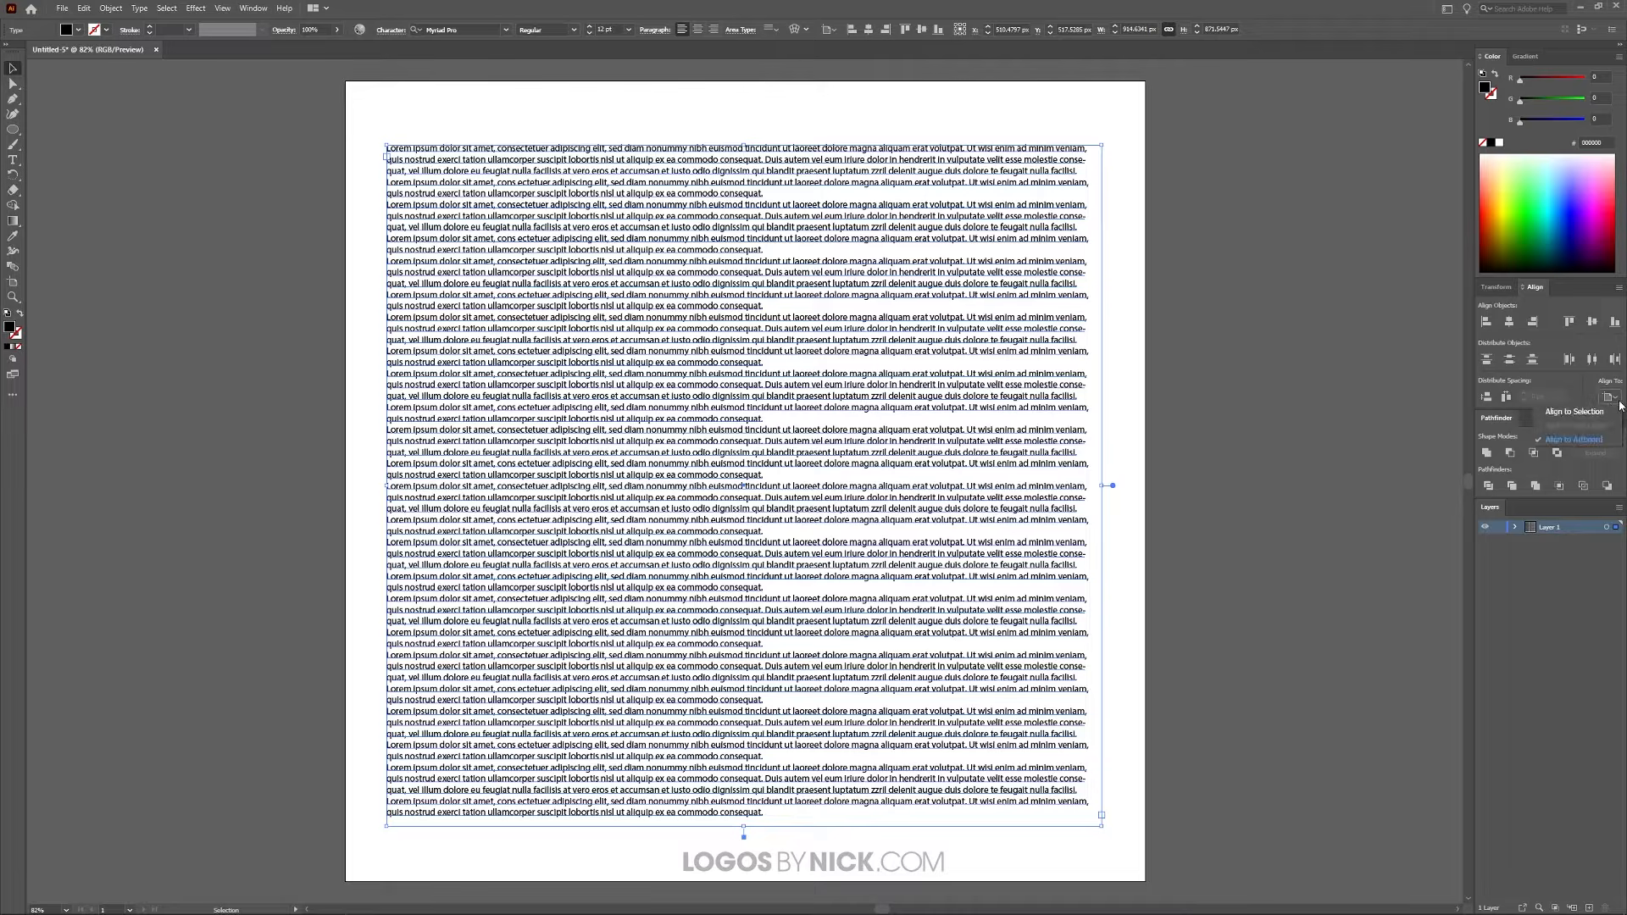
click(1572, 441)
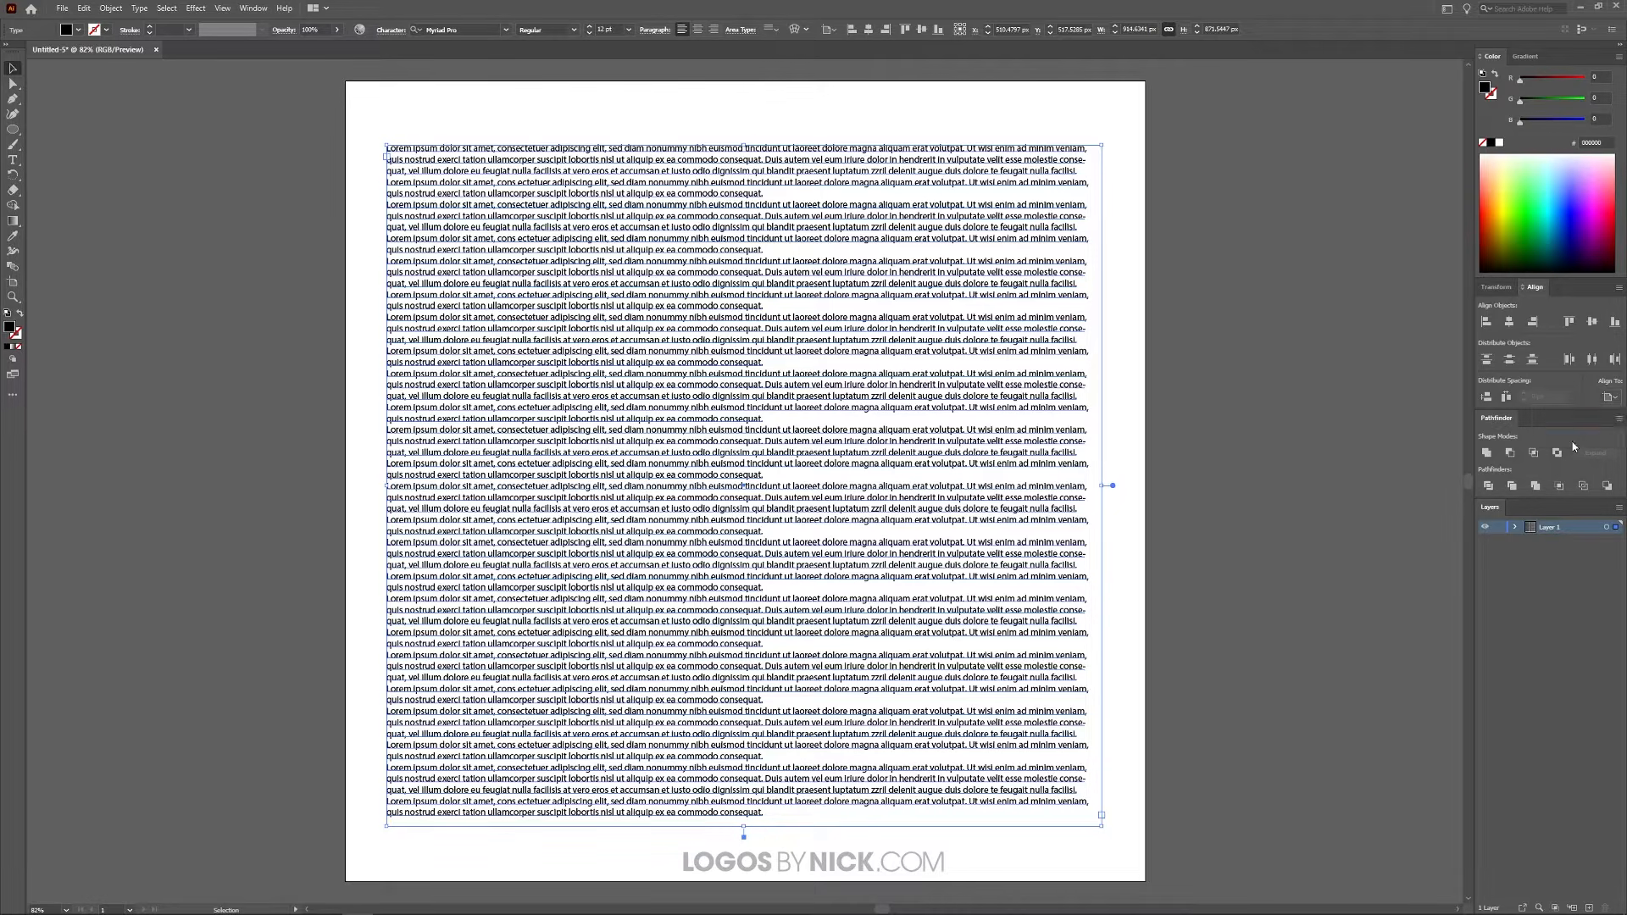
click(1509, 322)
click(1592, 322)
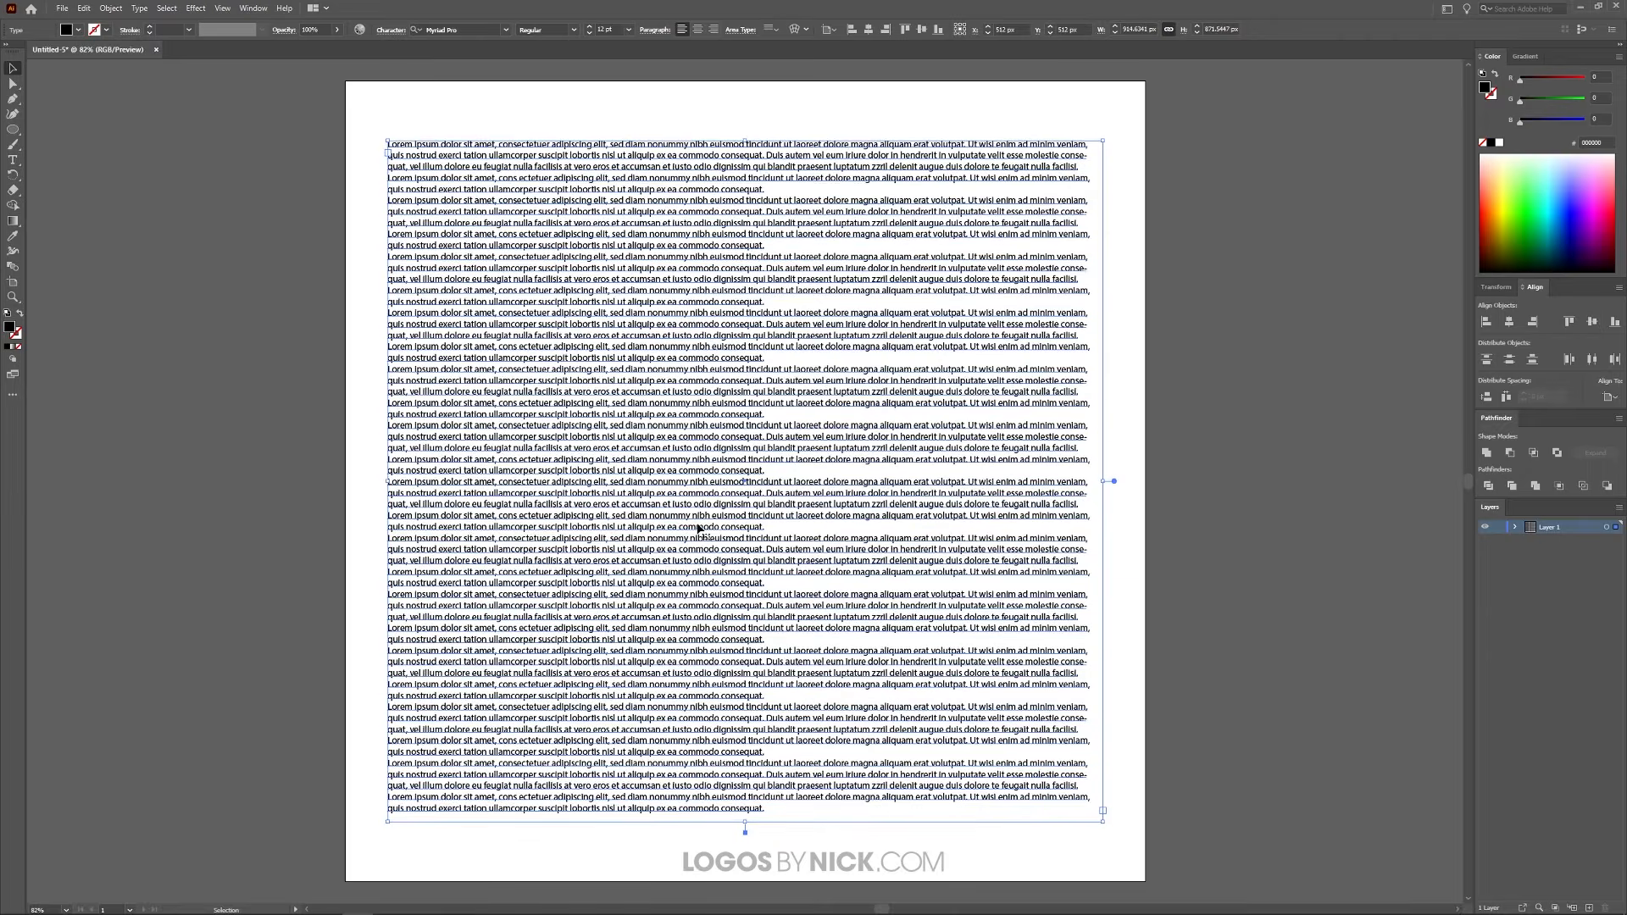
click(1244, 362)
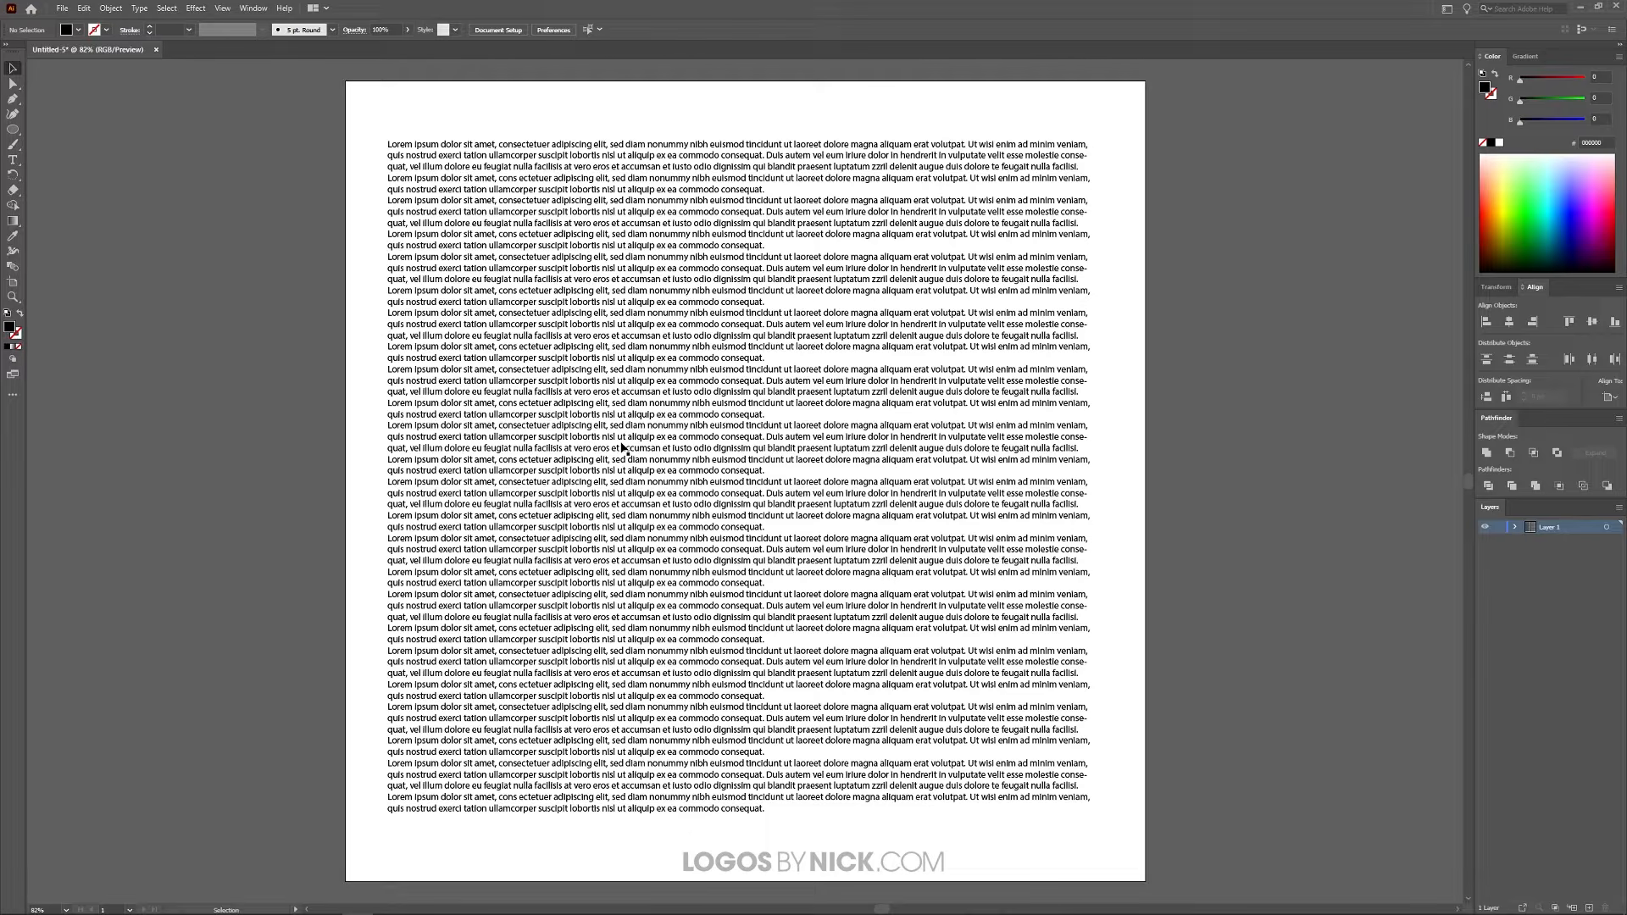
Step: Draw a circle about 454 px in diameter over the text and centre it on the artboard both horizontally and vertically
click(12, 130)
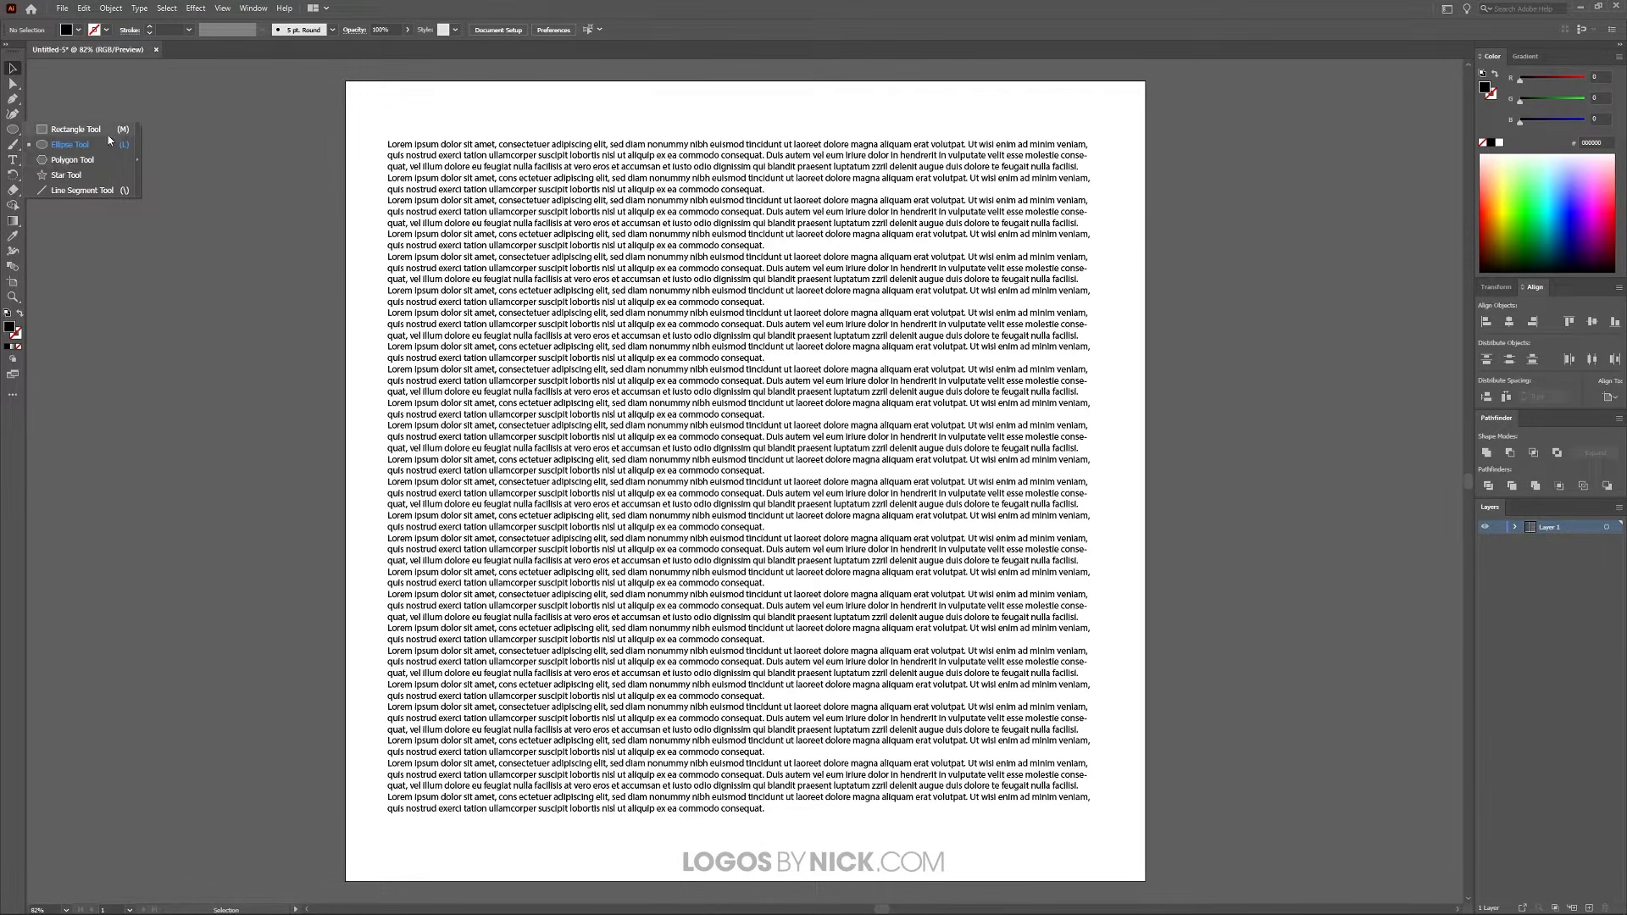
click(63, 146)
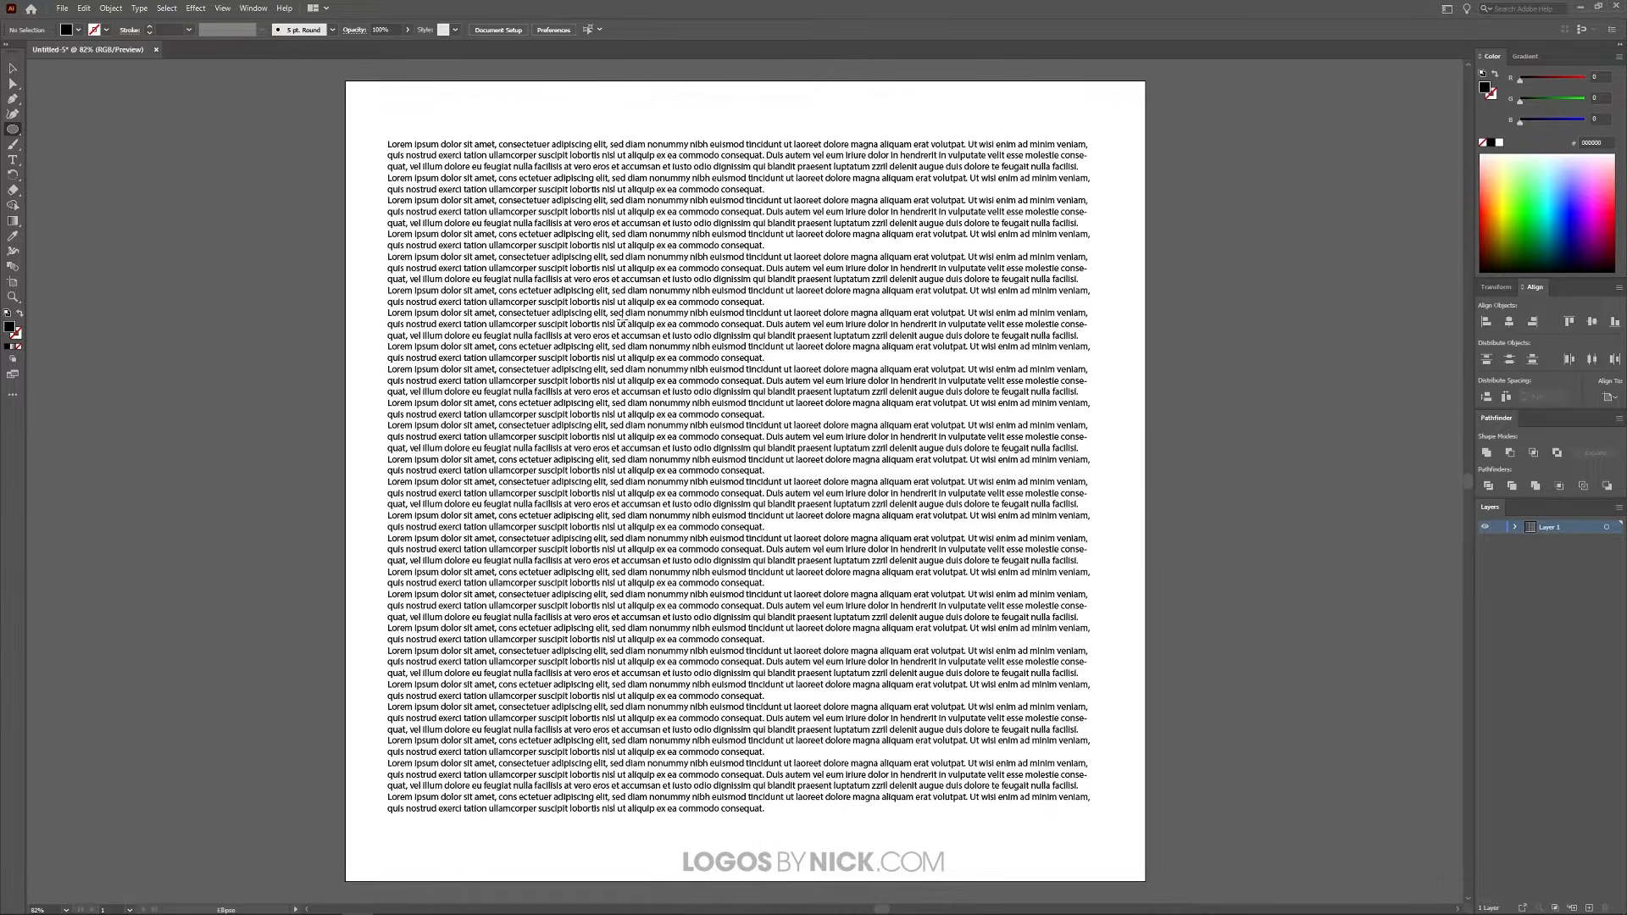
drag(577, 285, 933, 641)
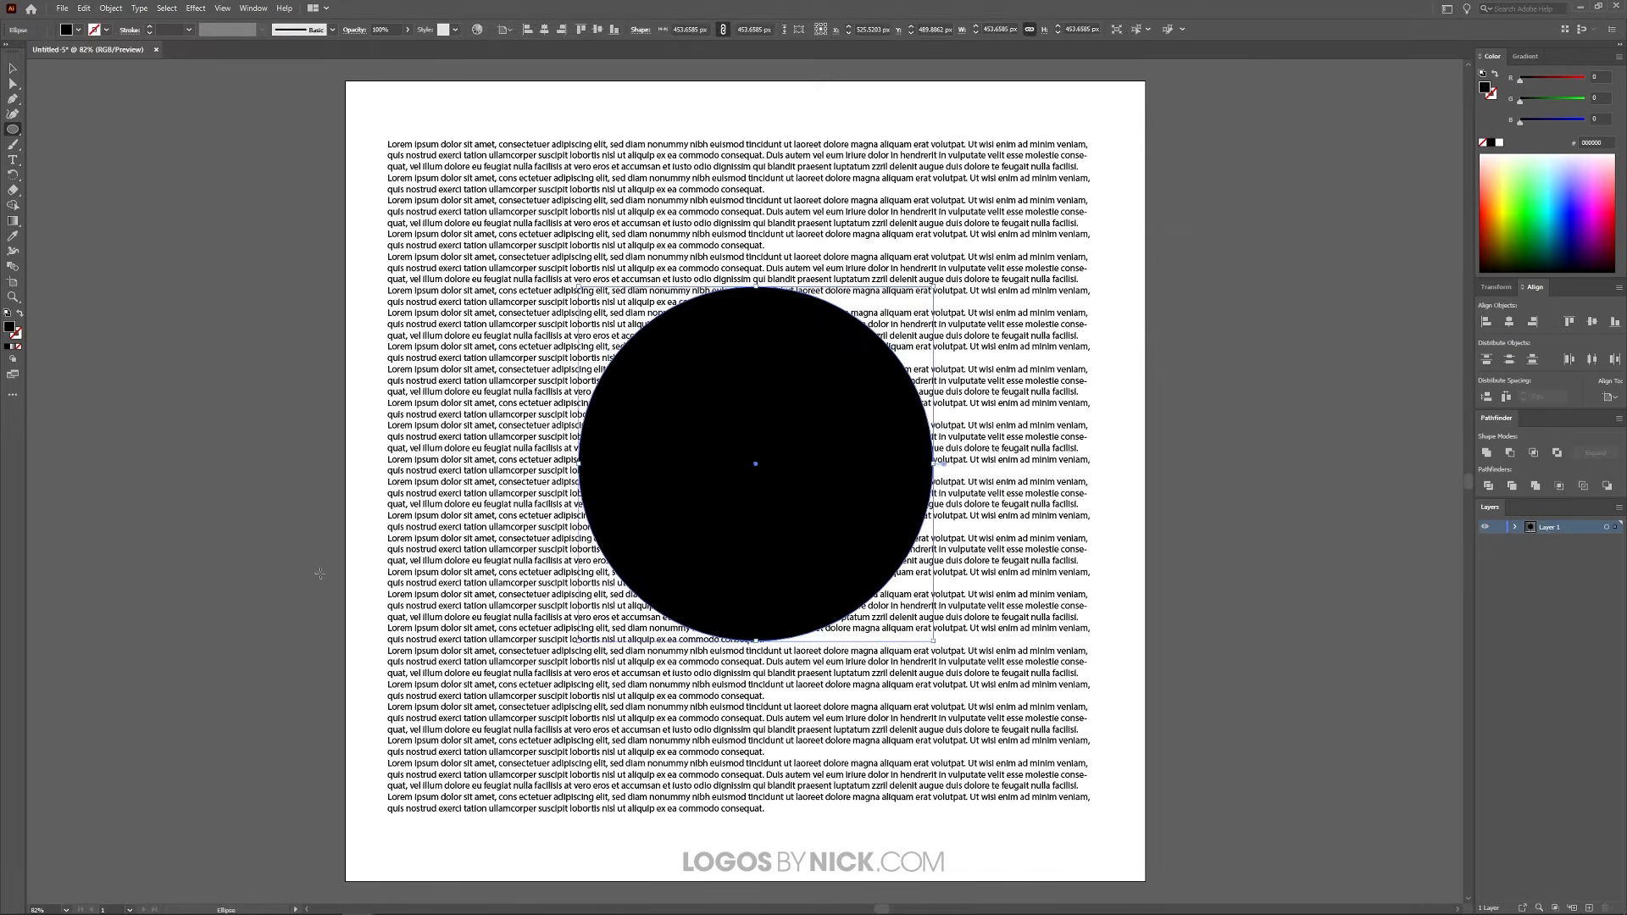
click(1509, 322)
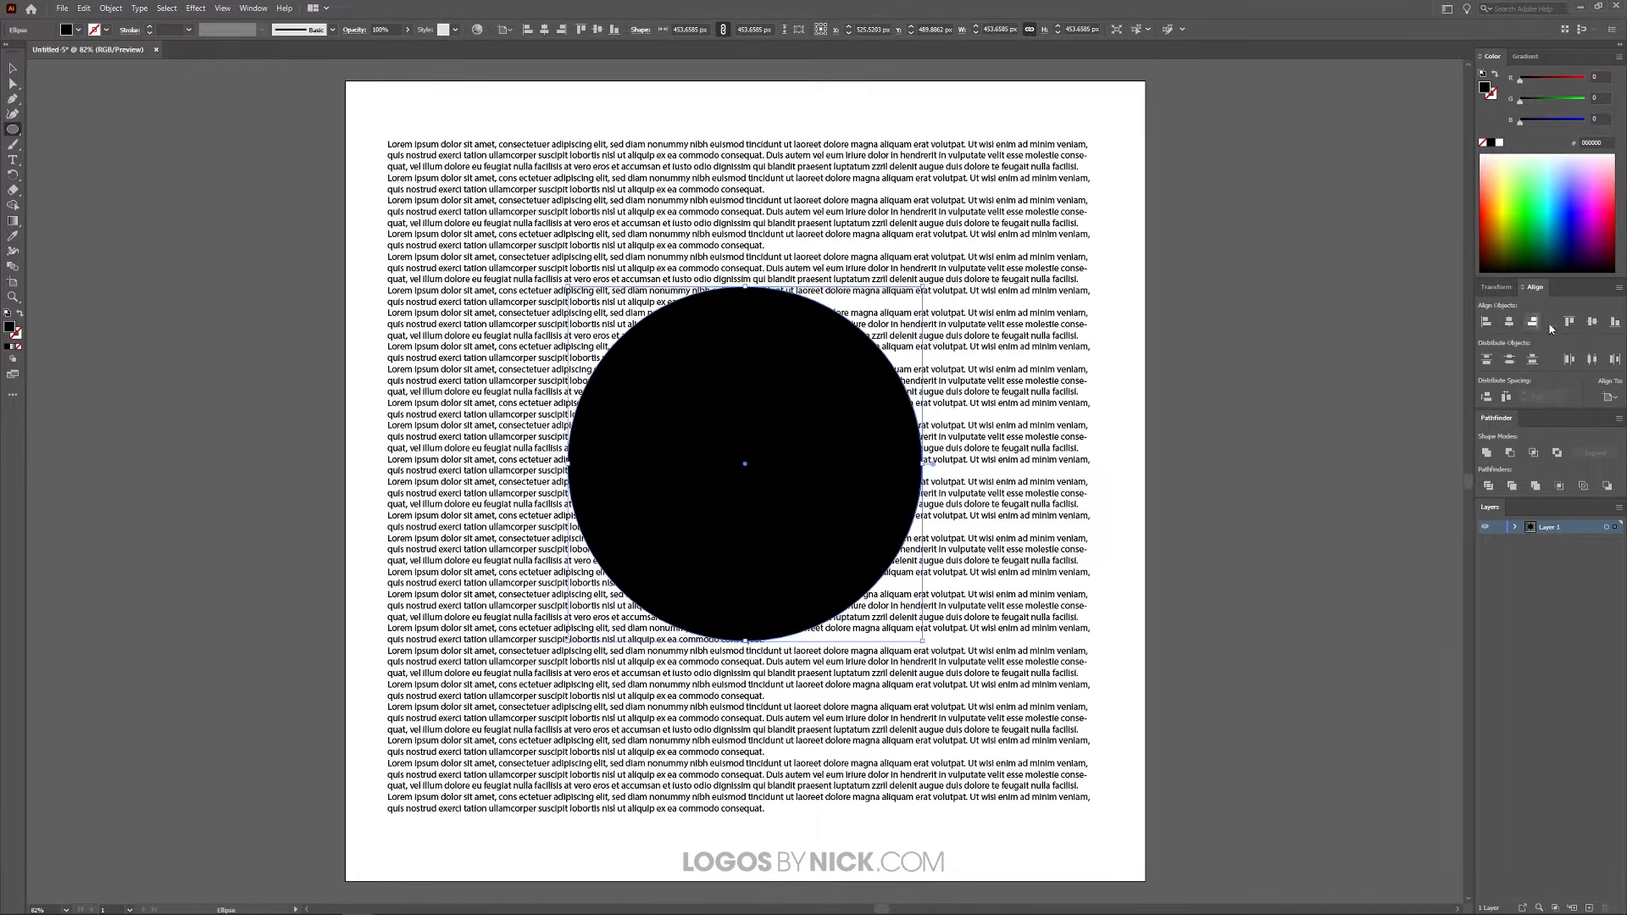
click(1592, 324)
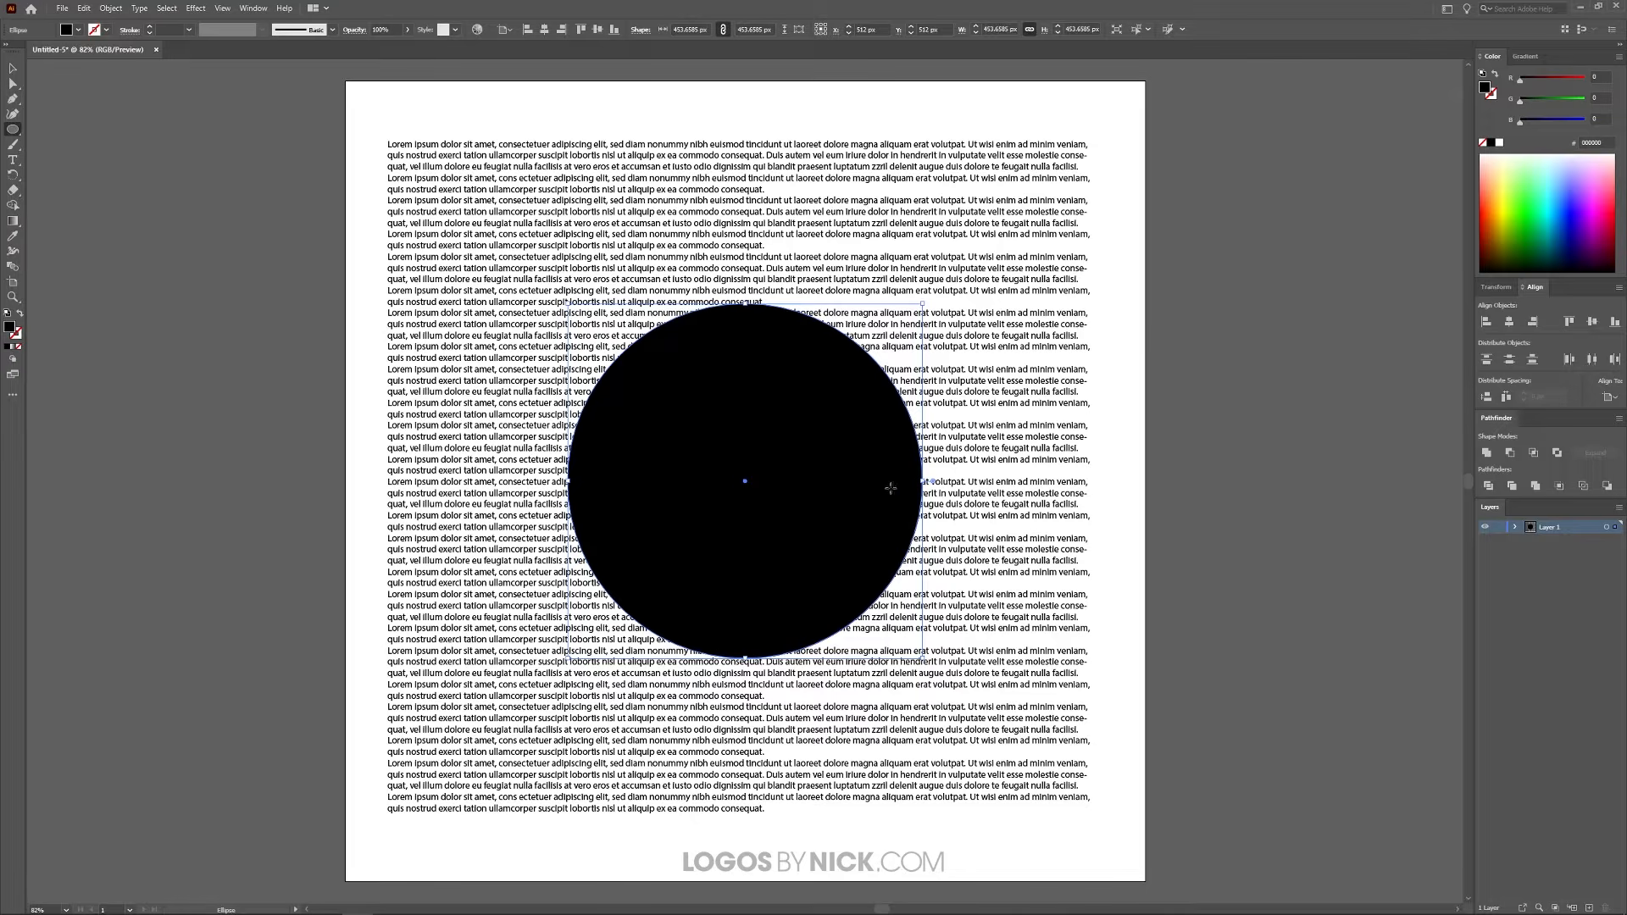
Step: Fill the circle with bright green, hex 26FF12
click(1531, 204)
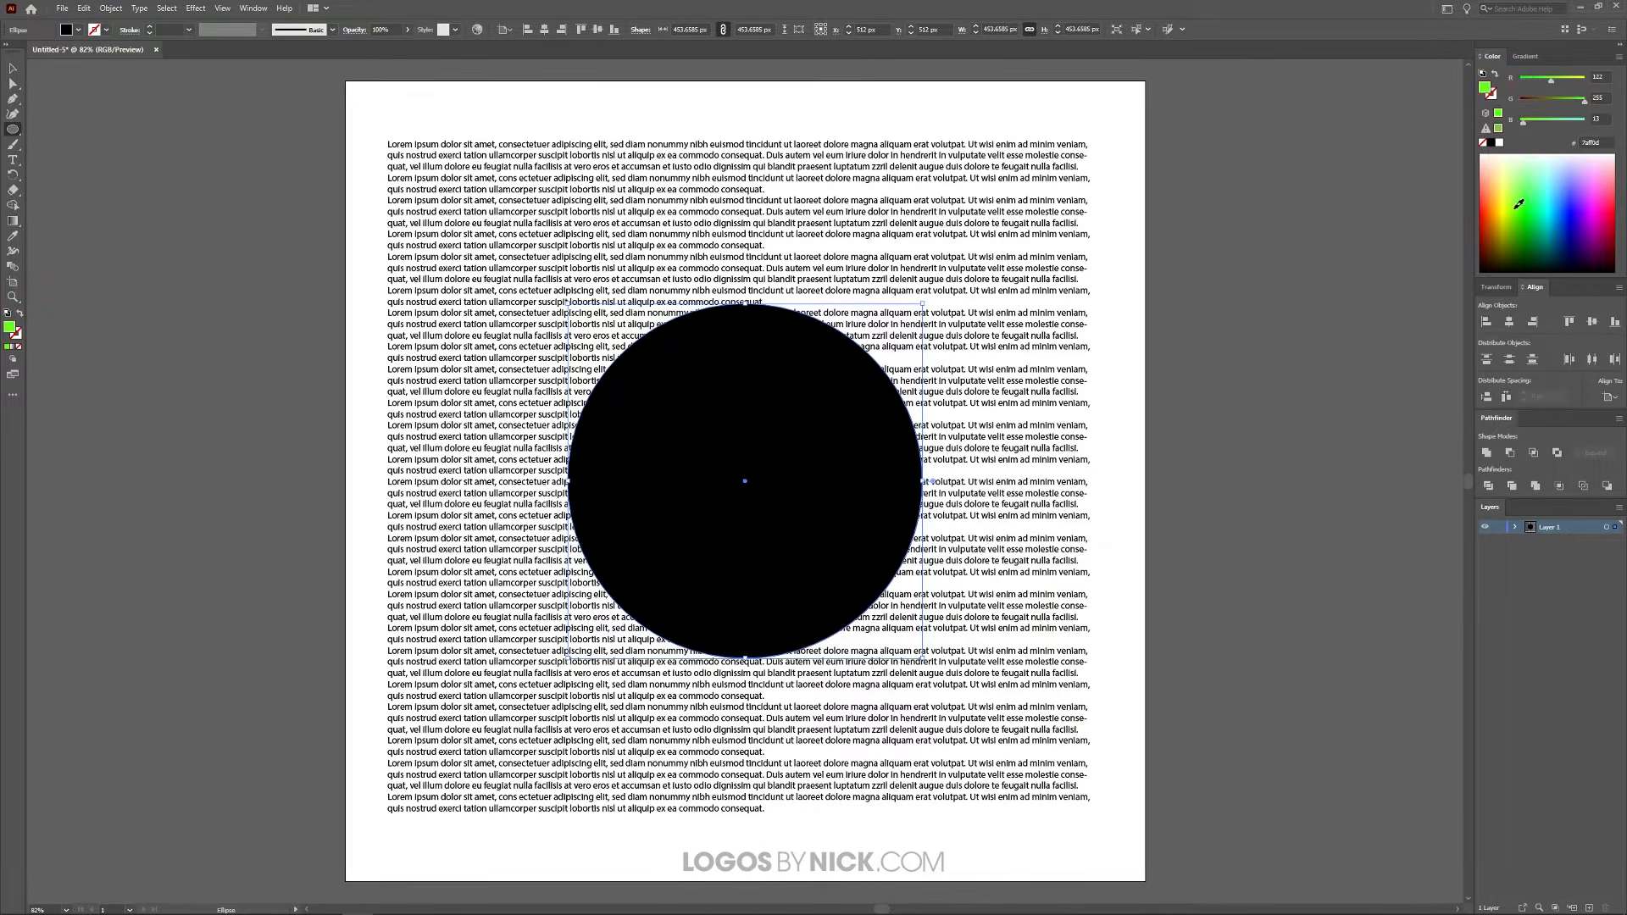
drag(1531, 204, 1526, 203)
key(v)
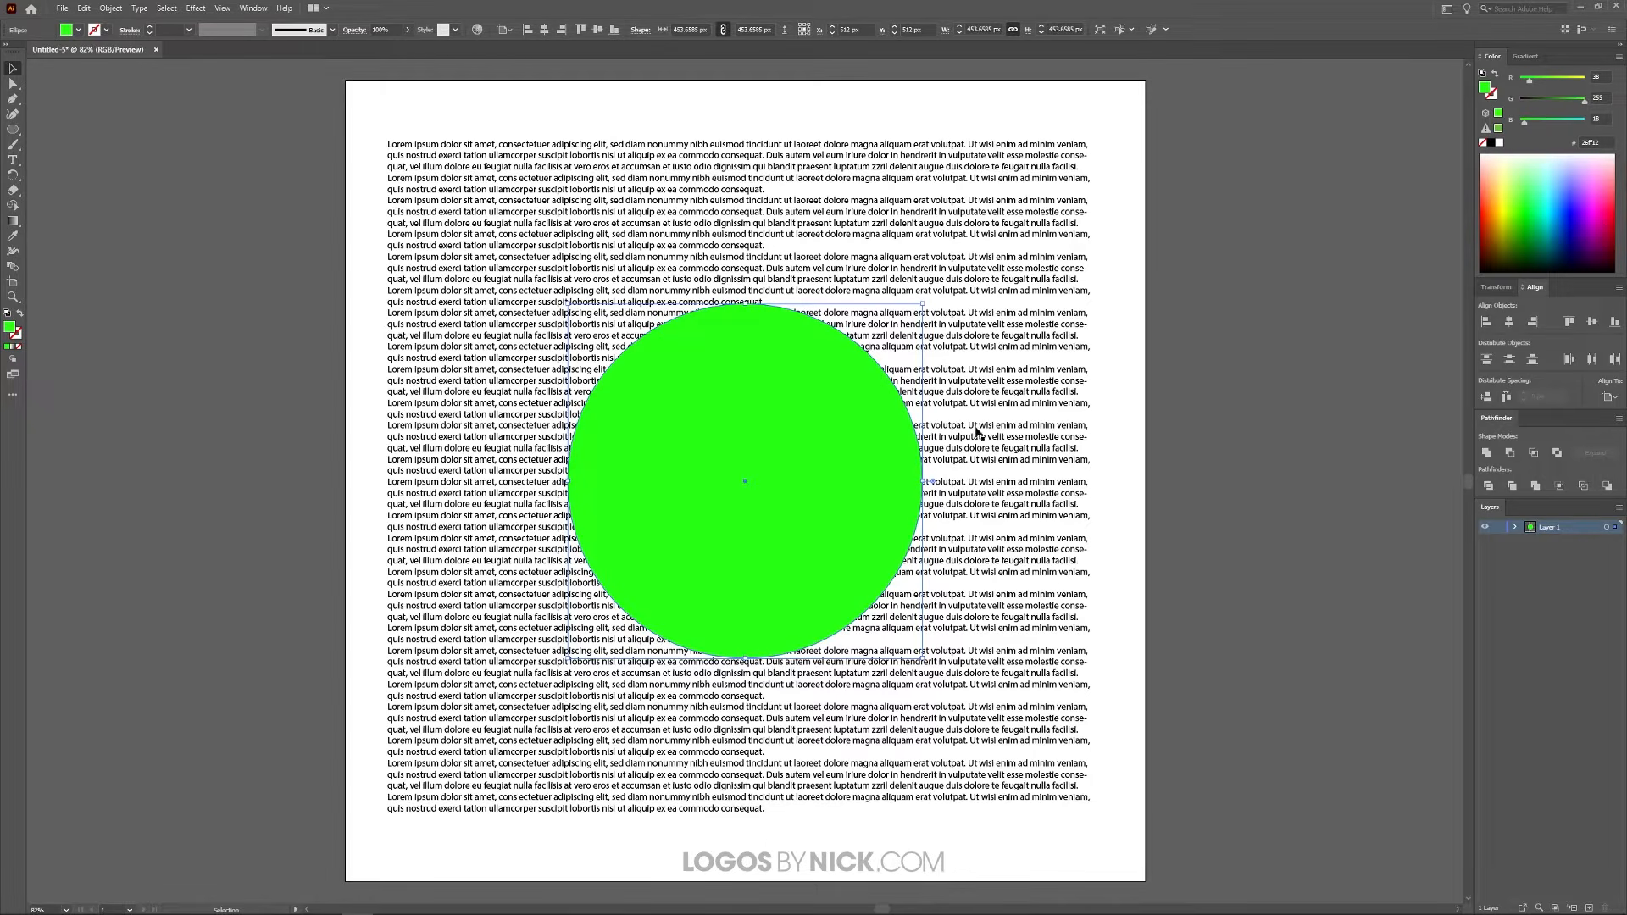
Step: Send the green circle behind the text and bring it back to the front
key(ctrl+shift+bracketleft)
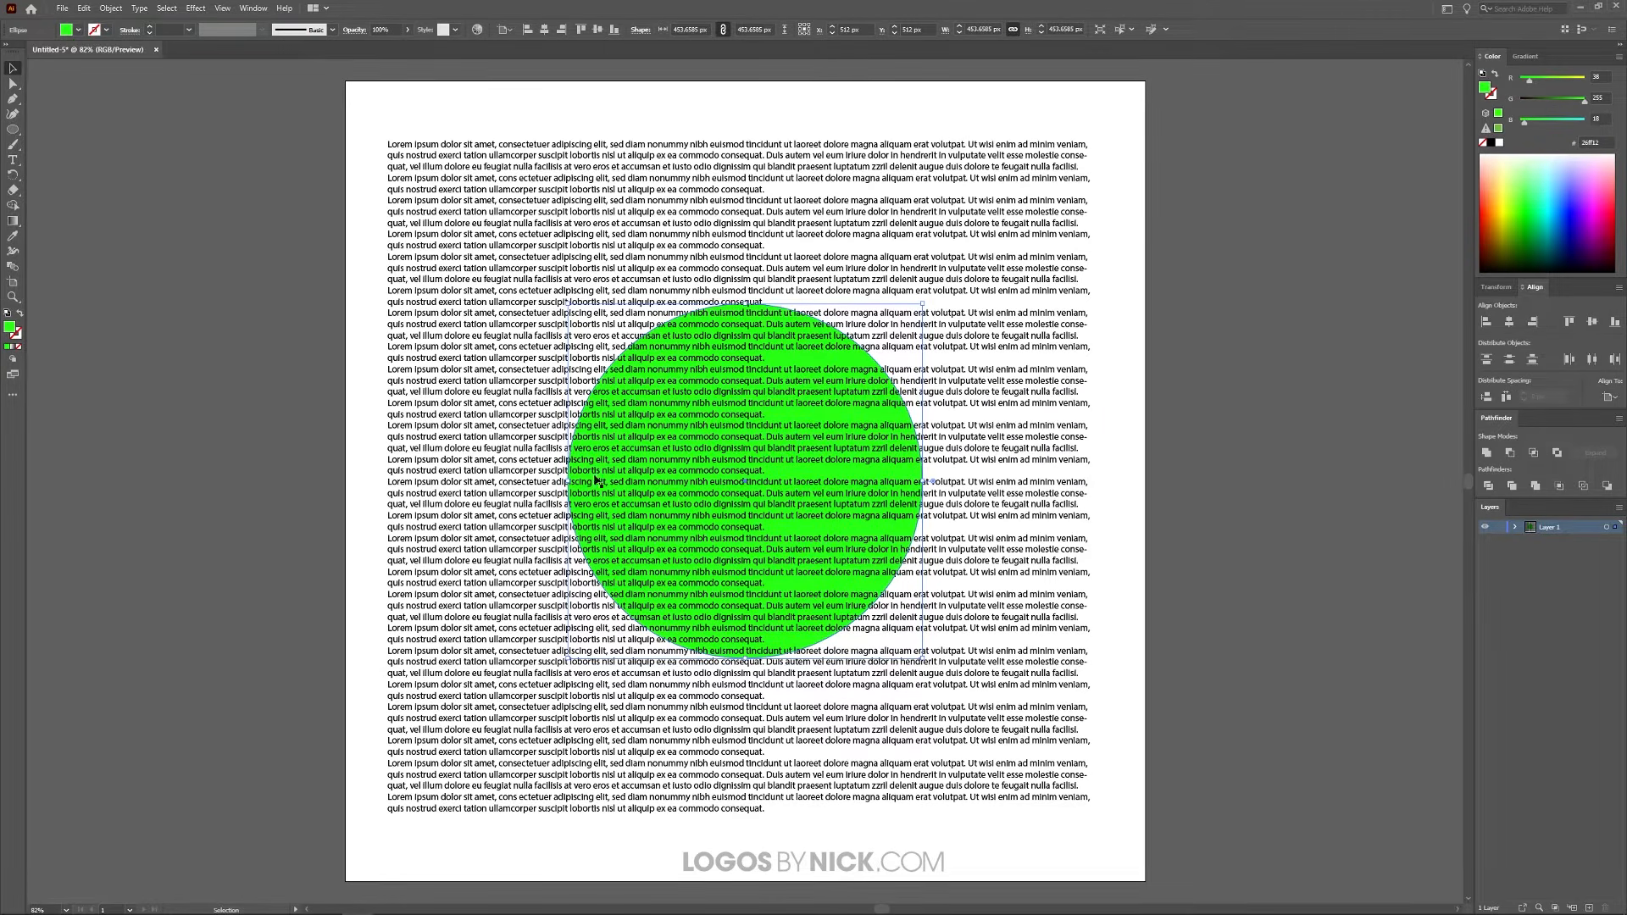
right_click(785, 364)
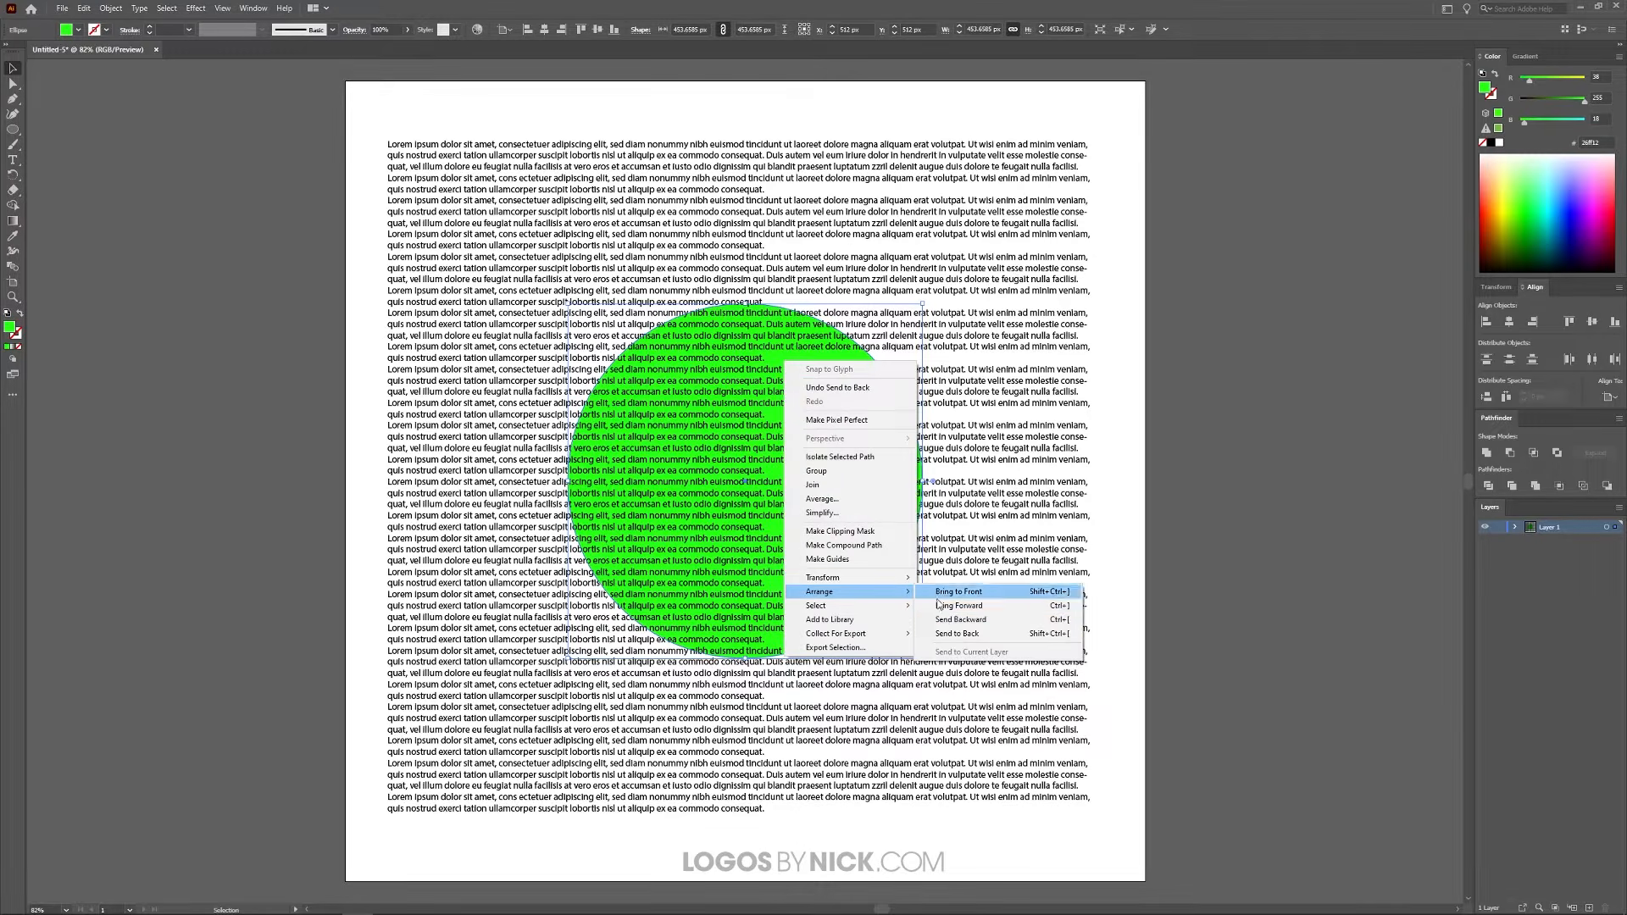
click(450, 5)
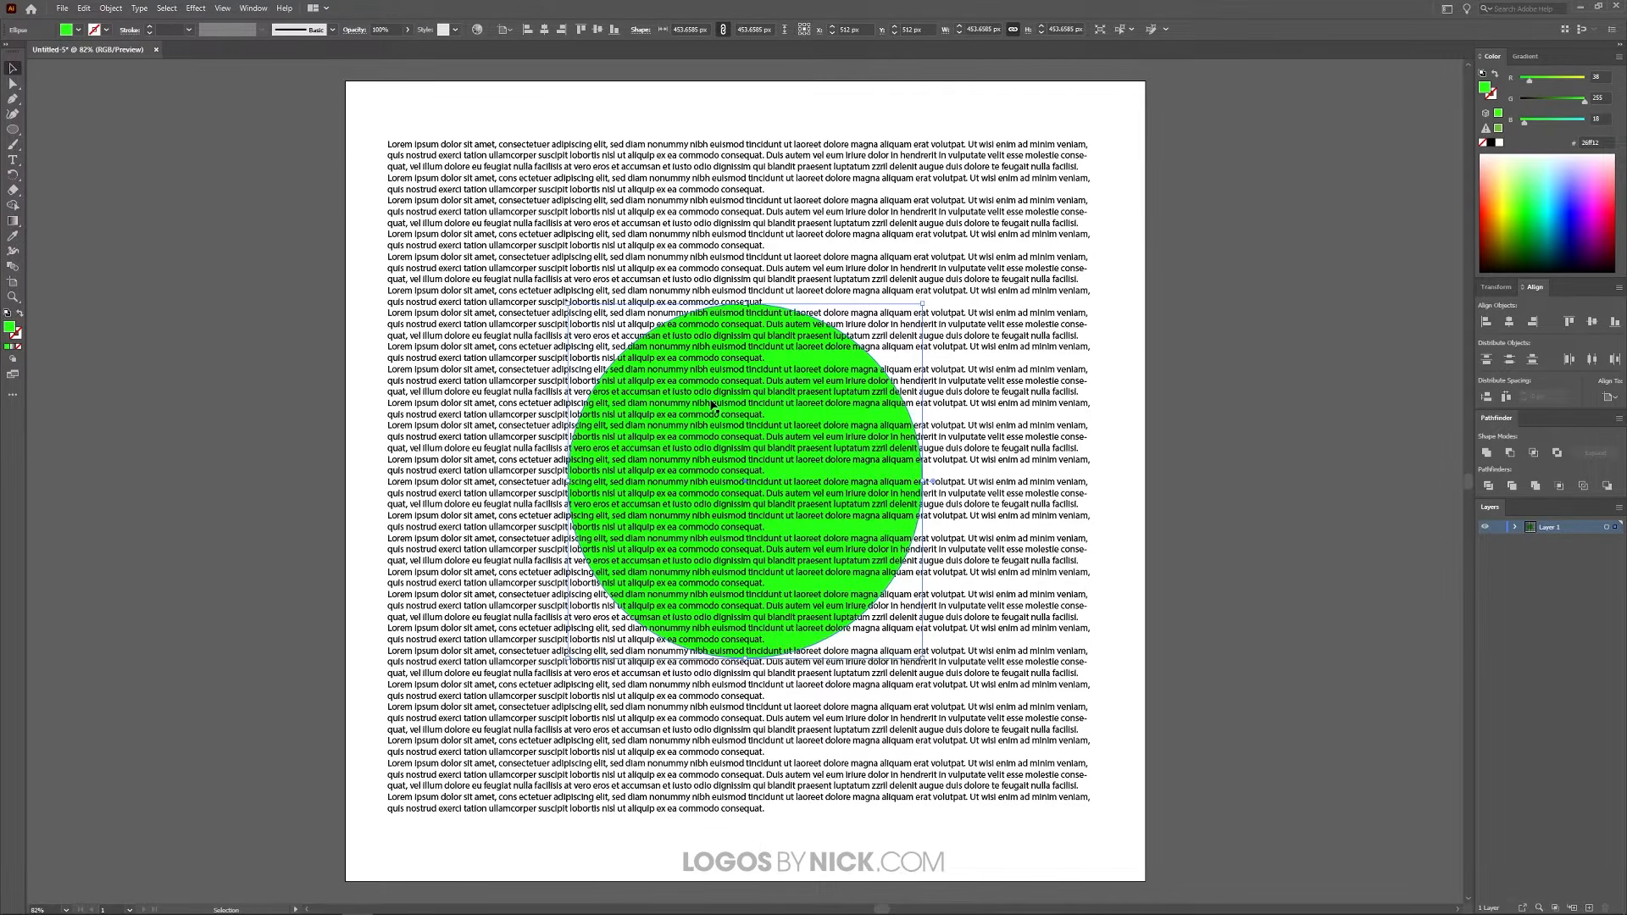
key(ctrl)
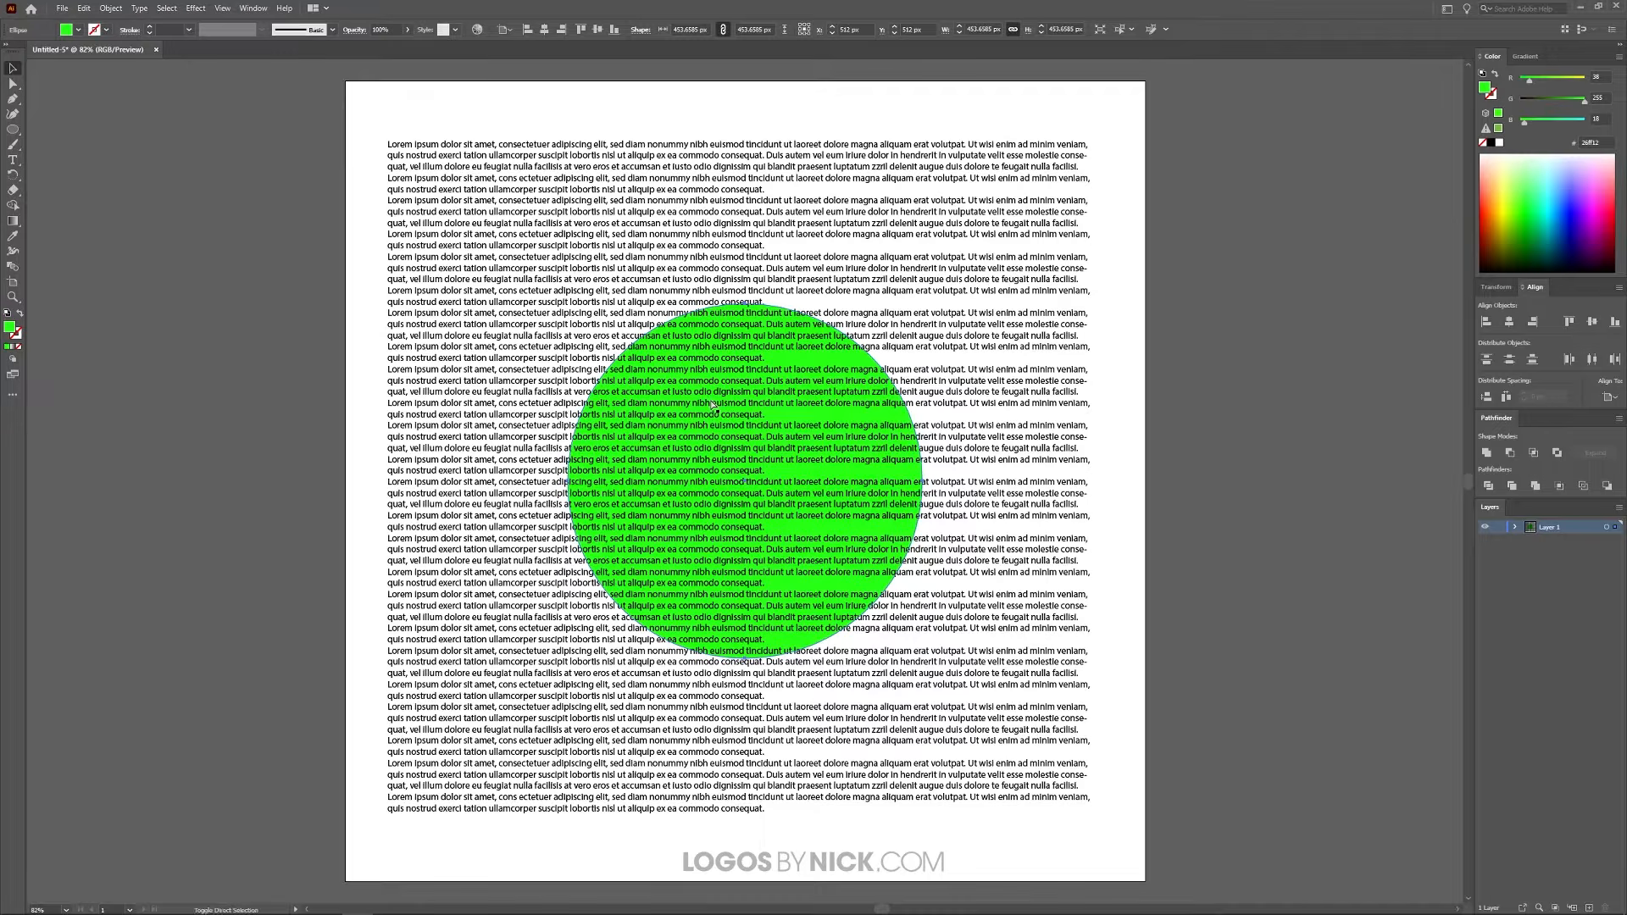
key(ctrl+shift+bracketright)
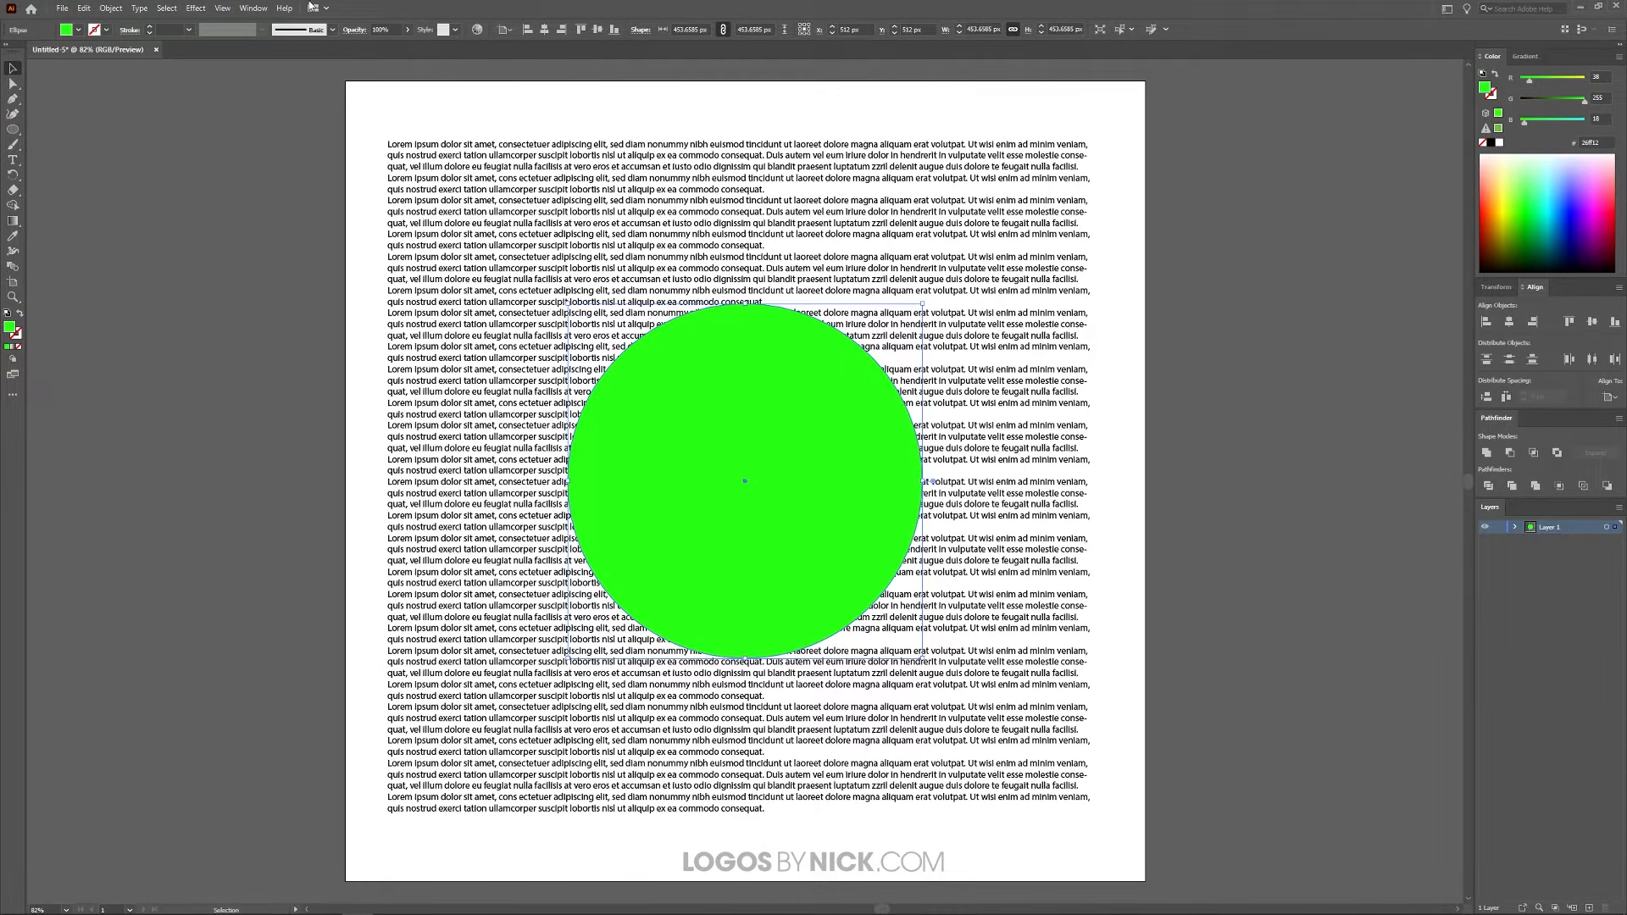
Step: Lower the green circle's opacity to 44%
click(407, 31)
drag(411, 47, 380, 48)
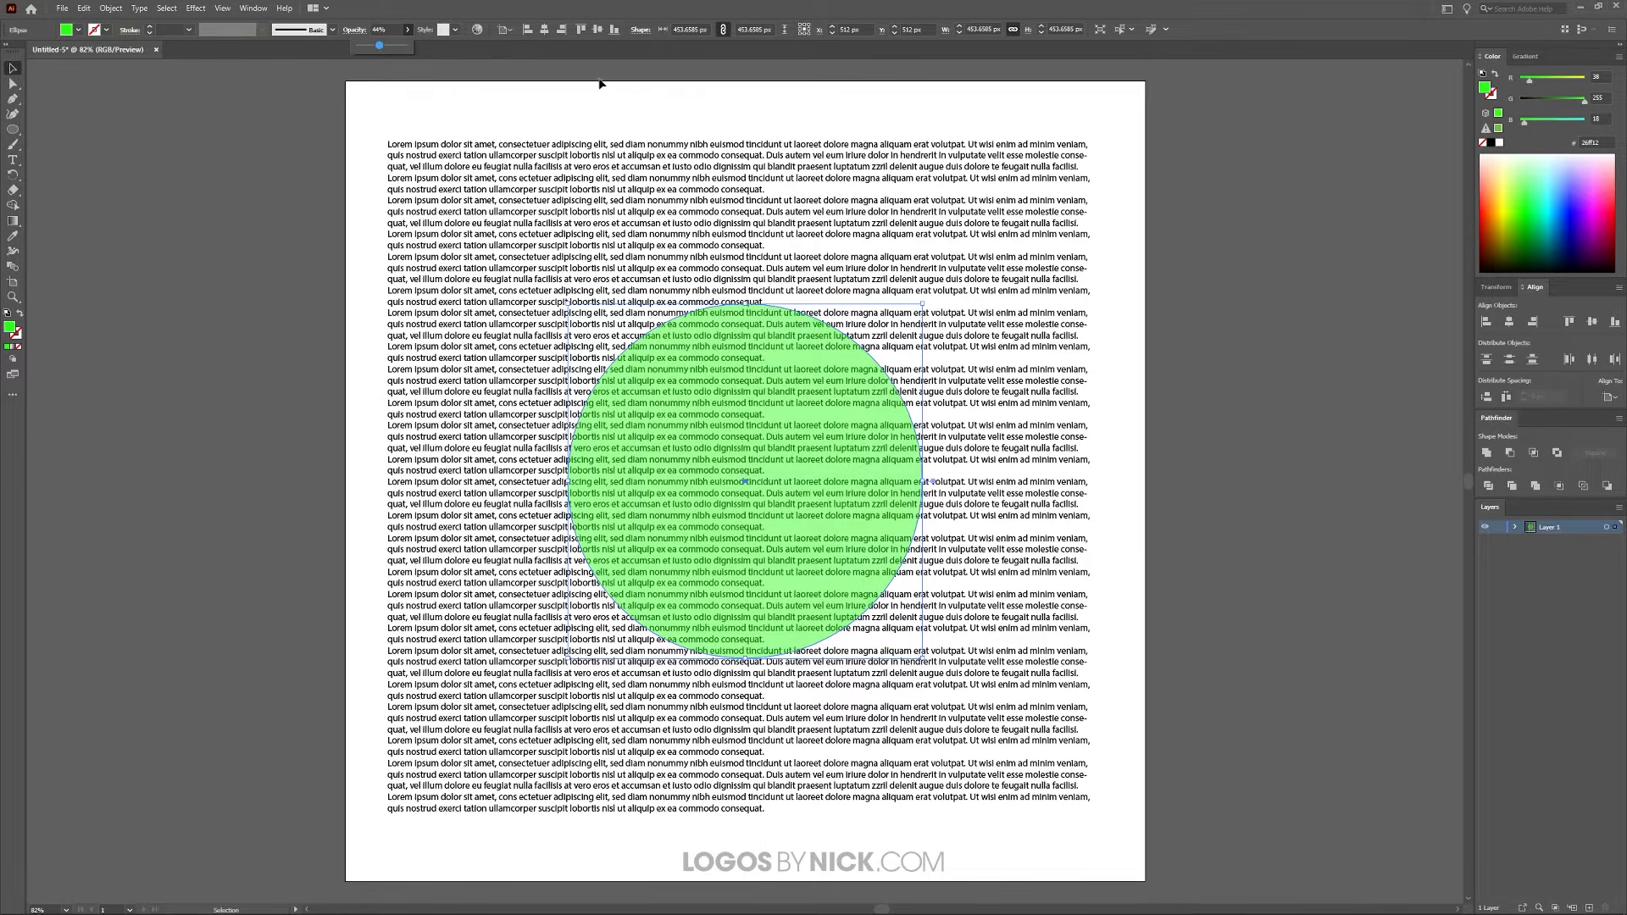
click(485, 52)
Step: Apply a text wrap to the circle and the text box together so the text flows around the circle
shift+click(925, 739)
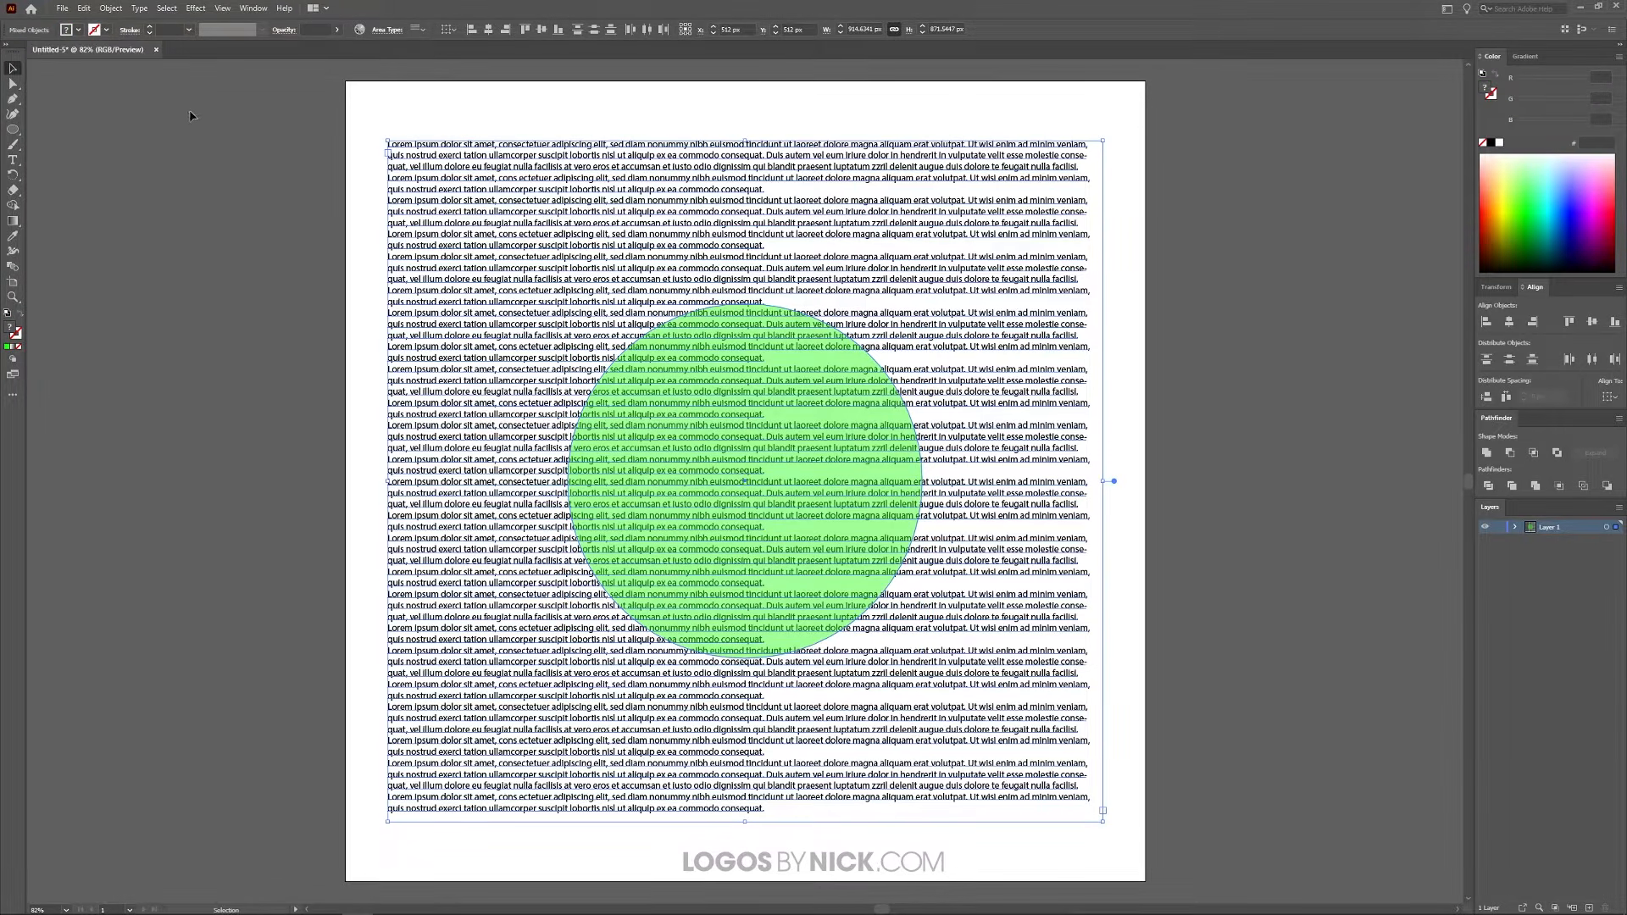
click(111, 8)
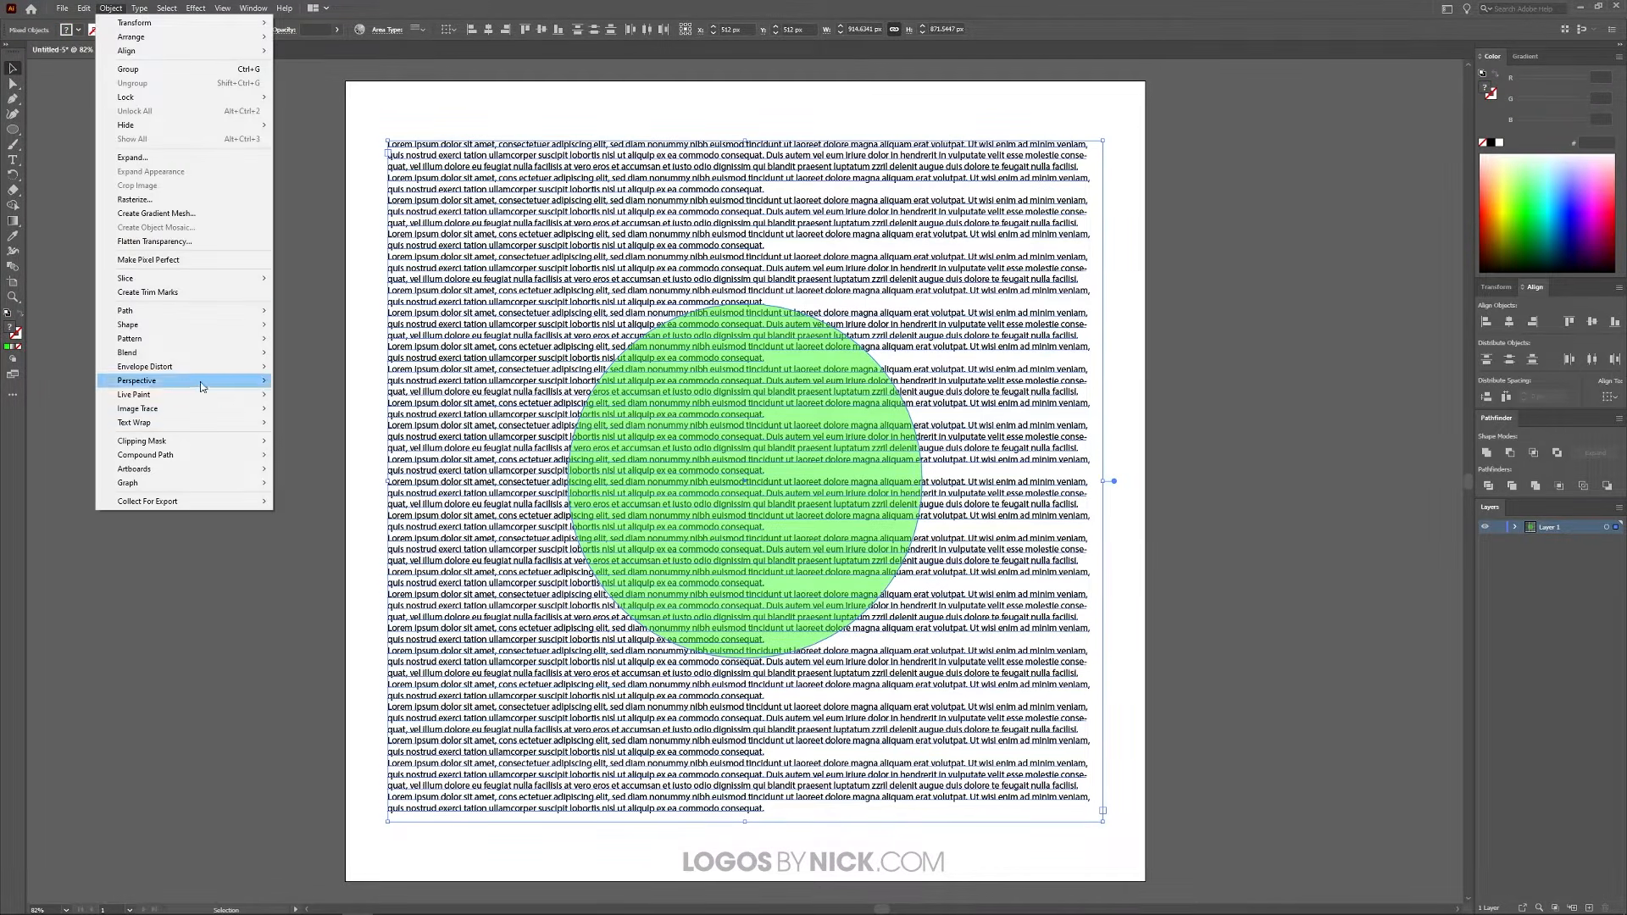
mouse_move(203, 423)
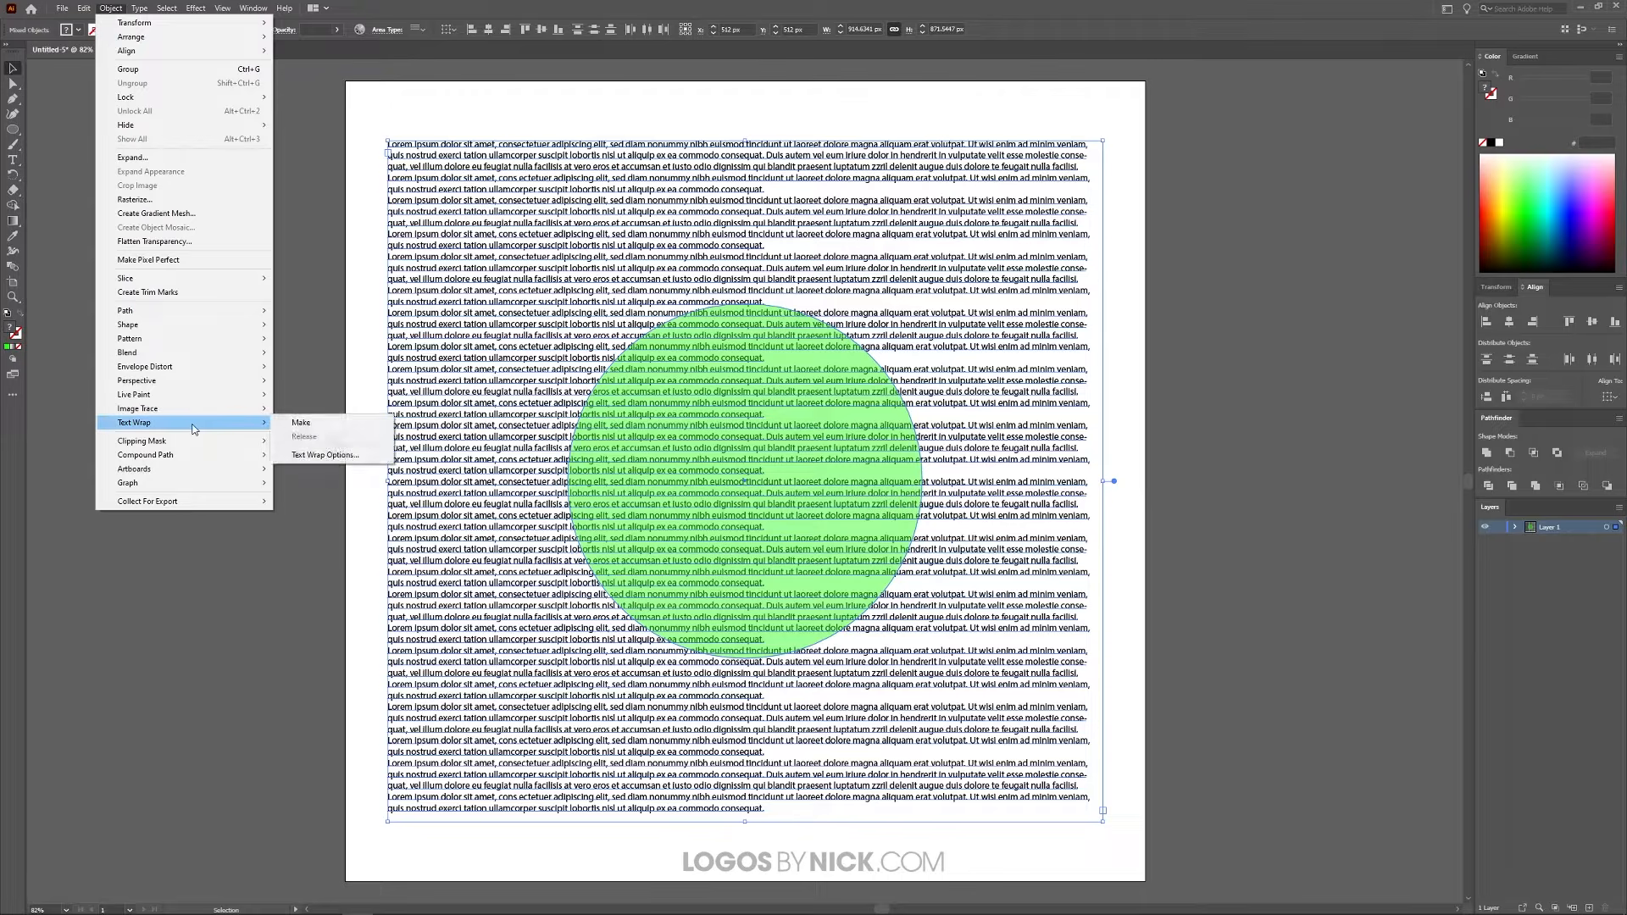
click(334, 427)
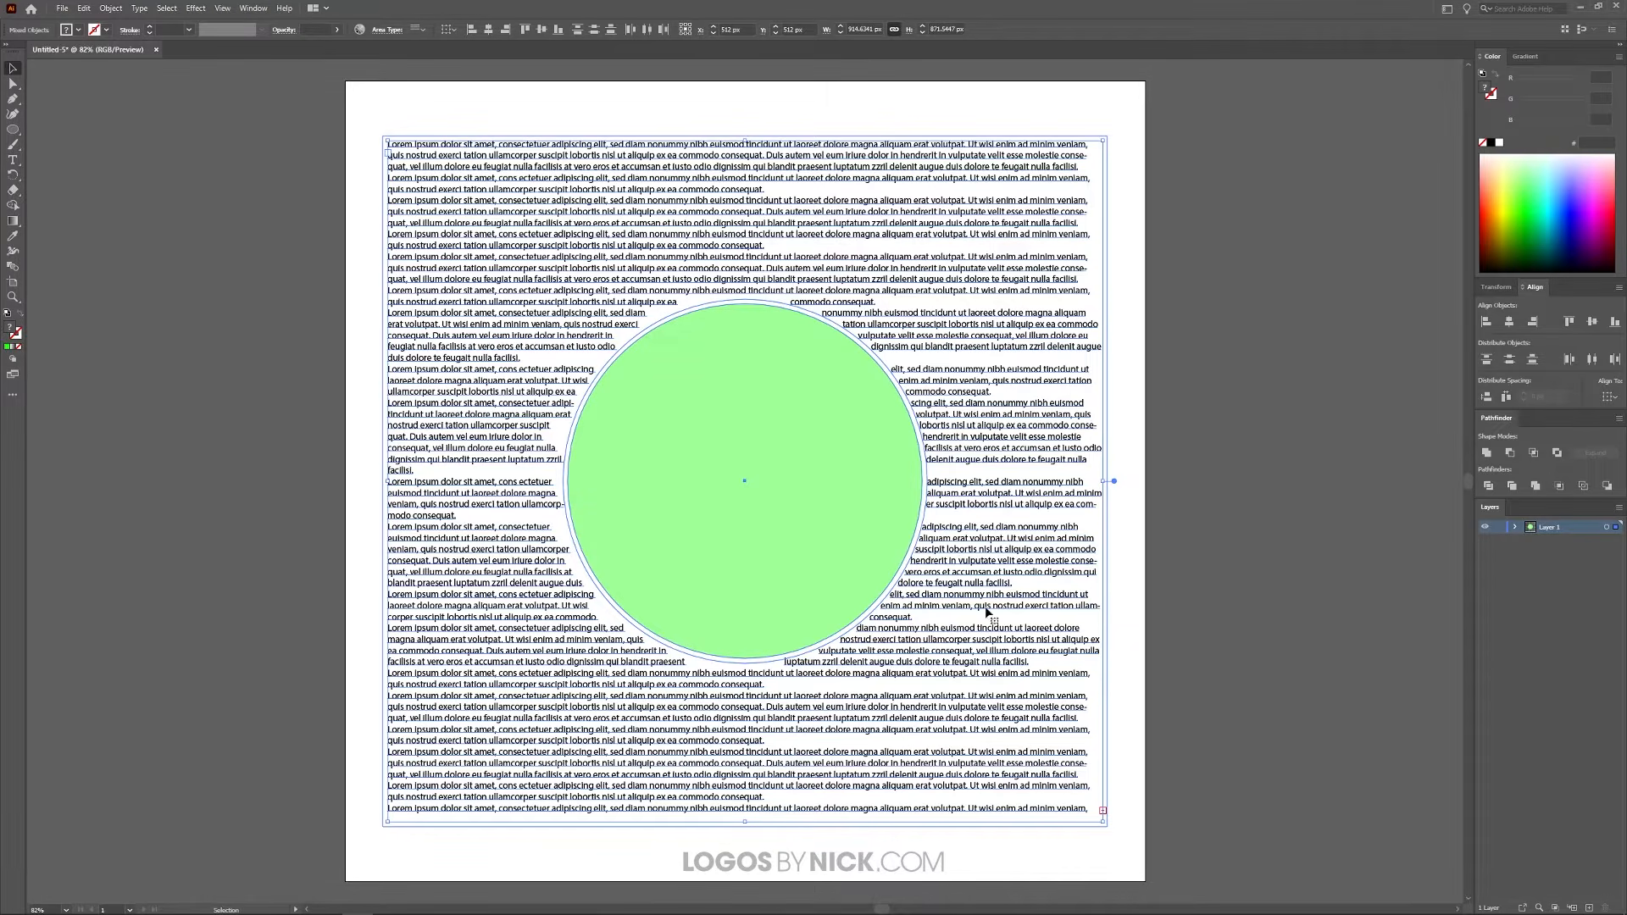
click(1186, 450)
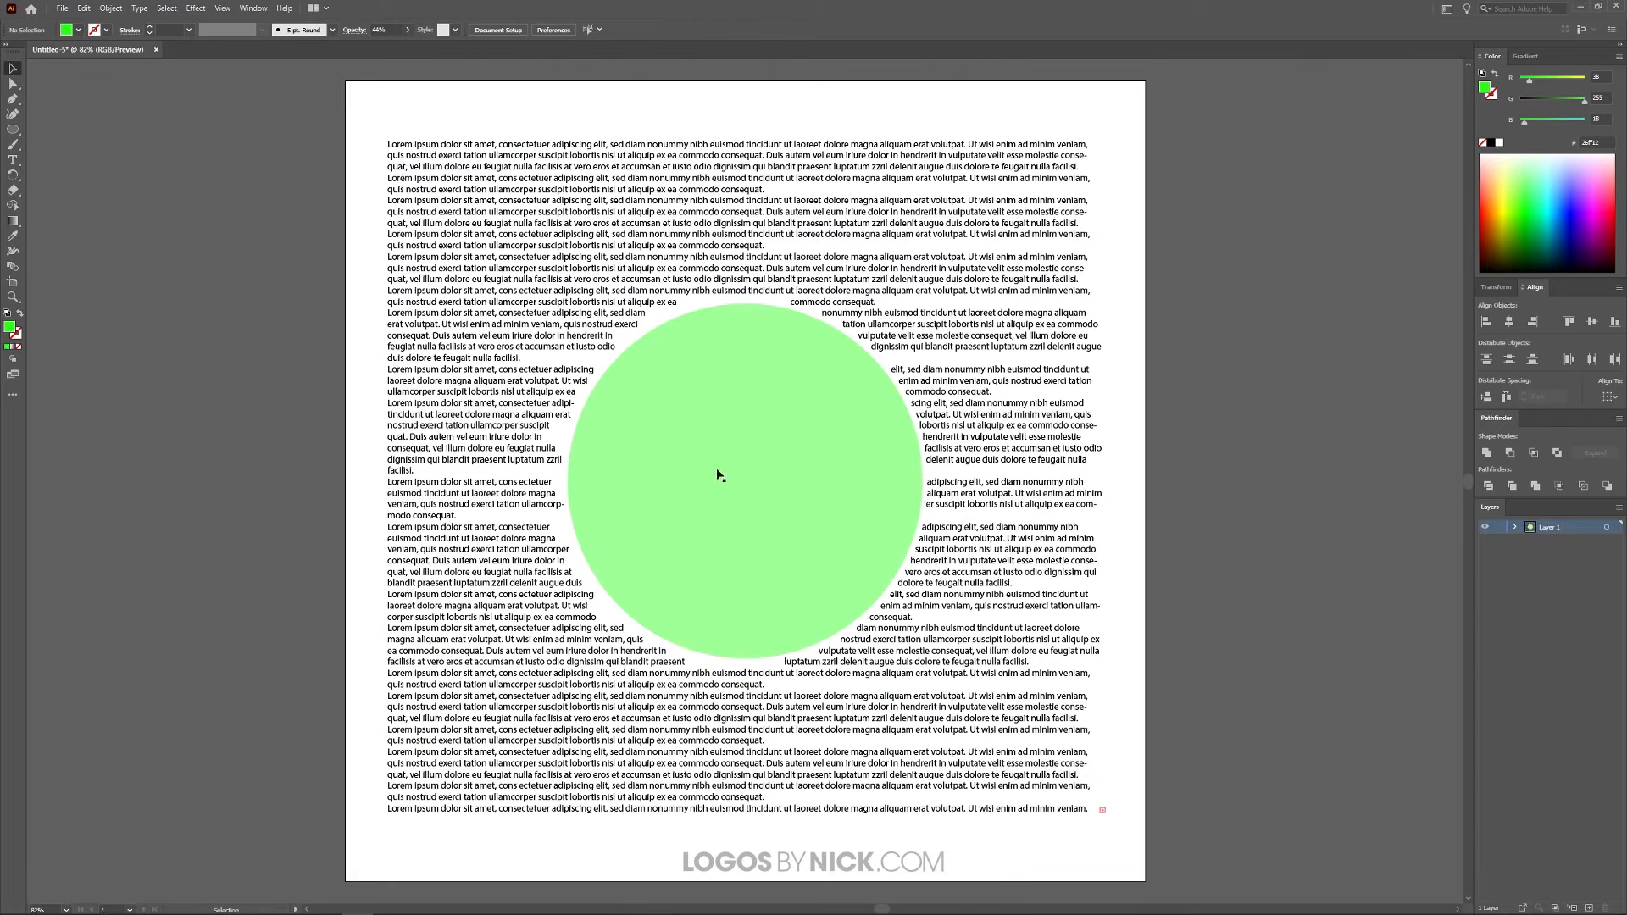
Step: Reshape the wrapped circle into a clockwise-tilted ellipse about 322 px by 619 px, placed near the centre of the text
mouse_move(776, 486)
mouse_down()
mouse_move(672, 392)
mouse_move(813, 339)
mouse_move(858, 532)
mouse_move(788, 505)
mouse_up()
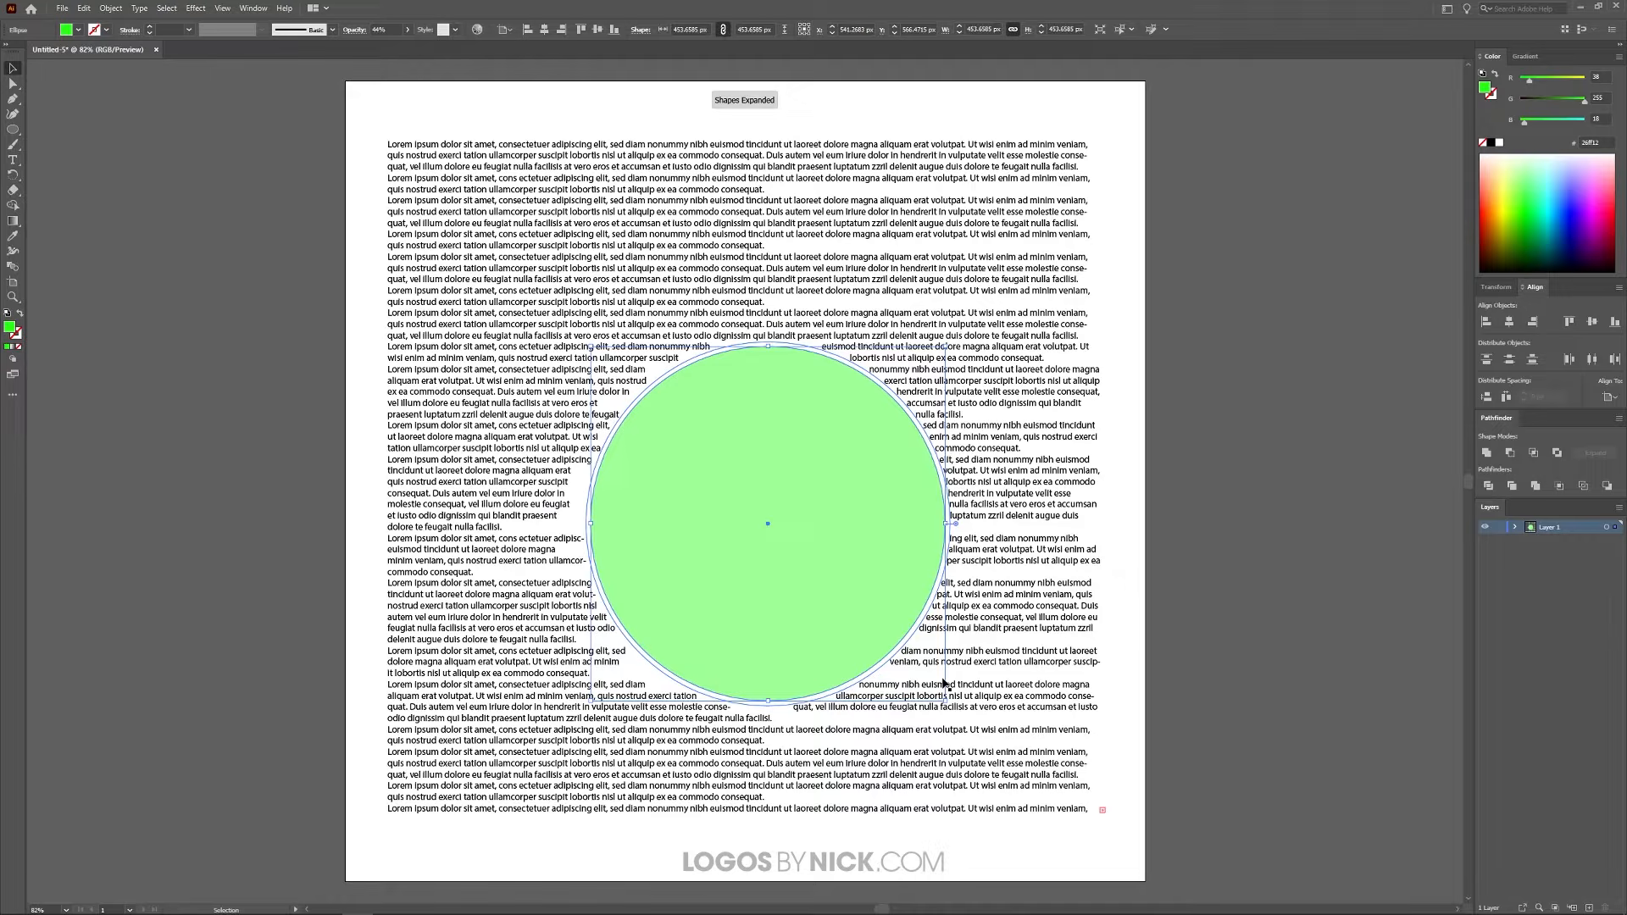
drag(945, 523, 759, 518)
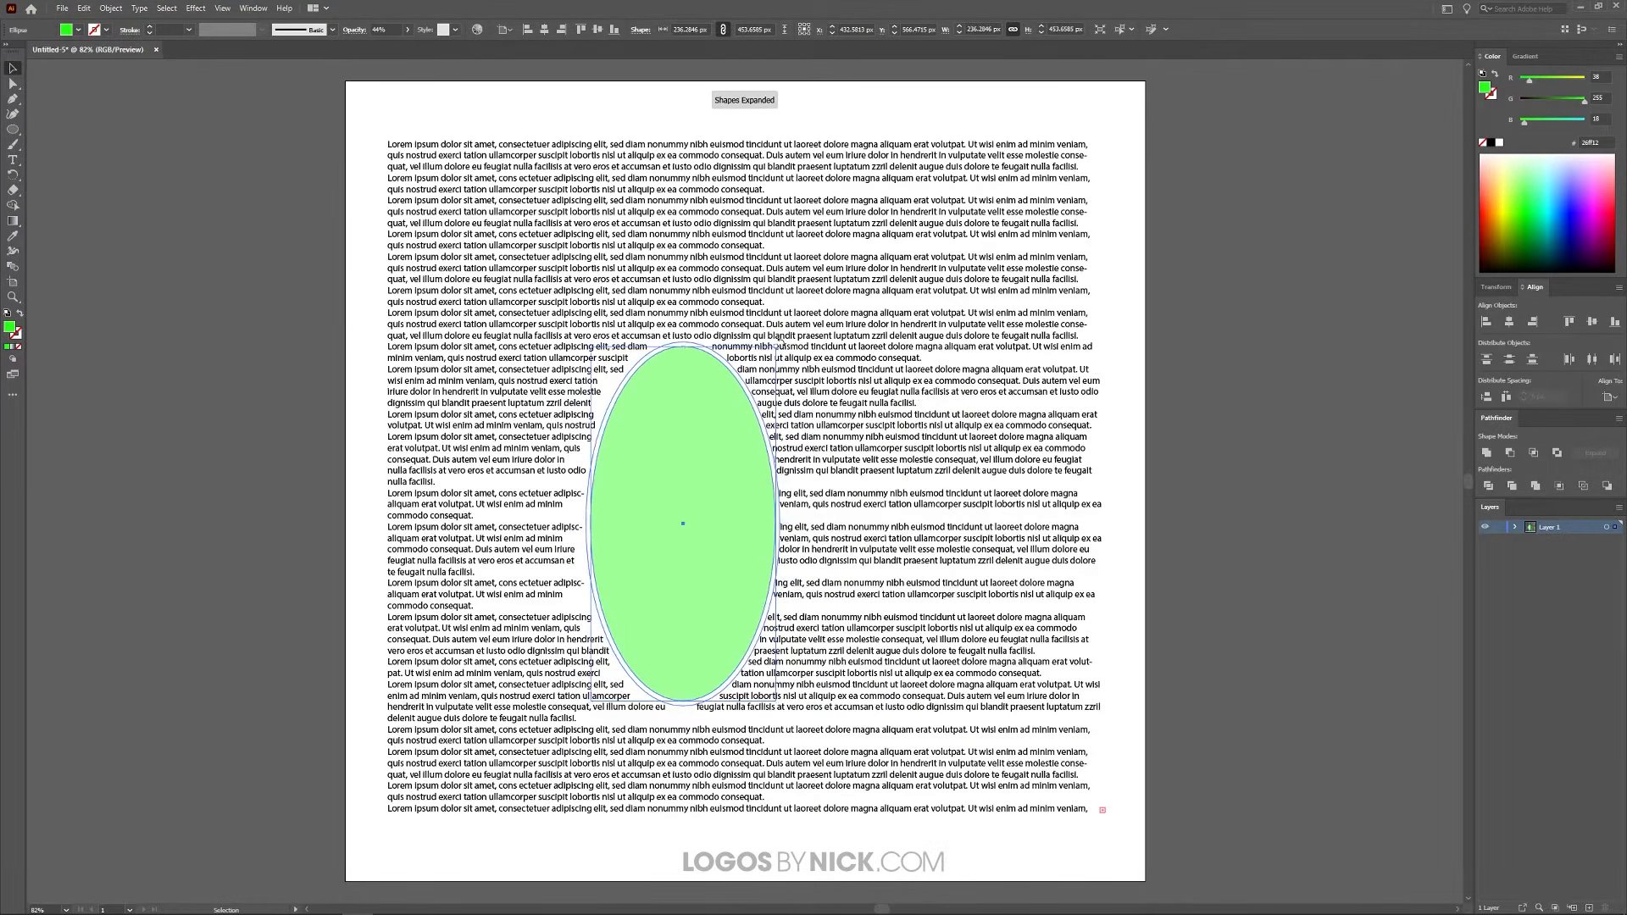
drag(682, 343, 852, 268)
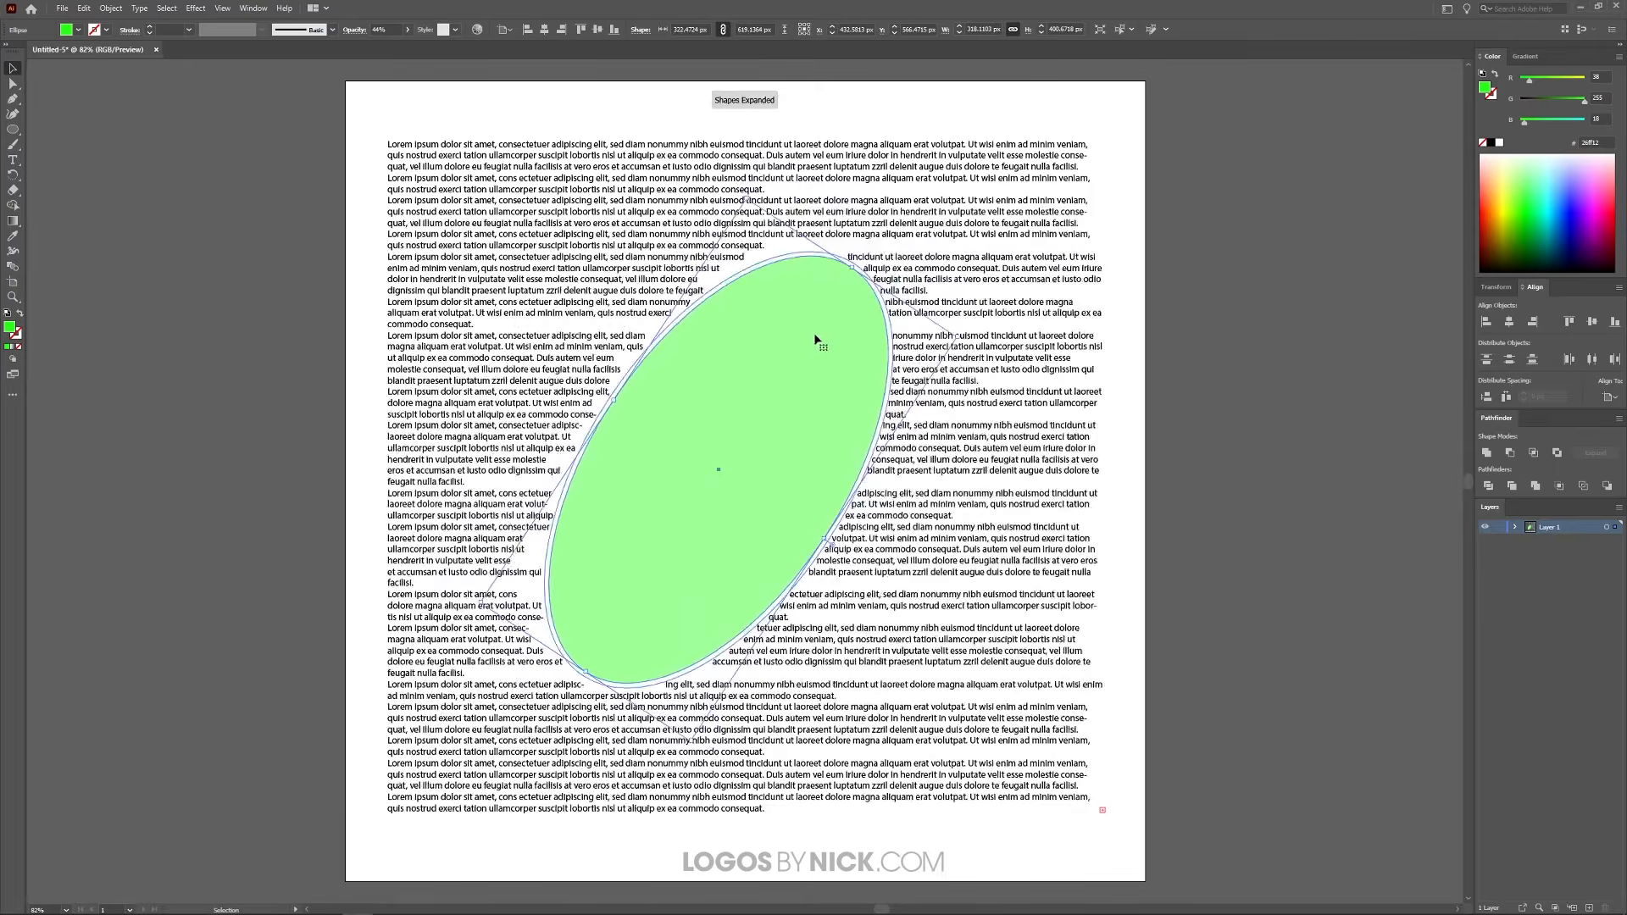
drag(815, 342, 839, 351)
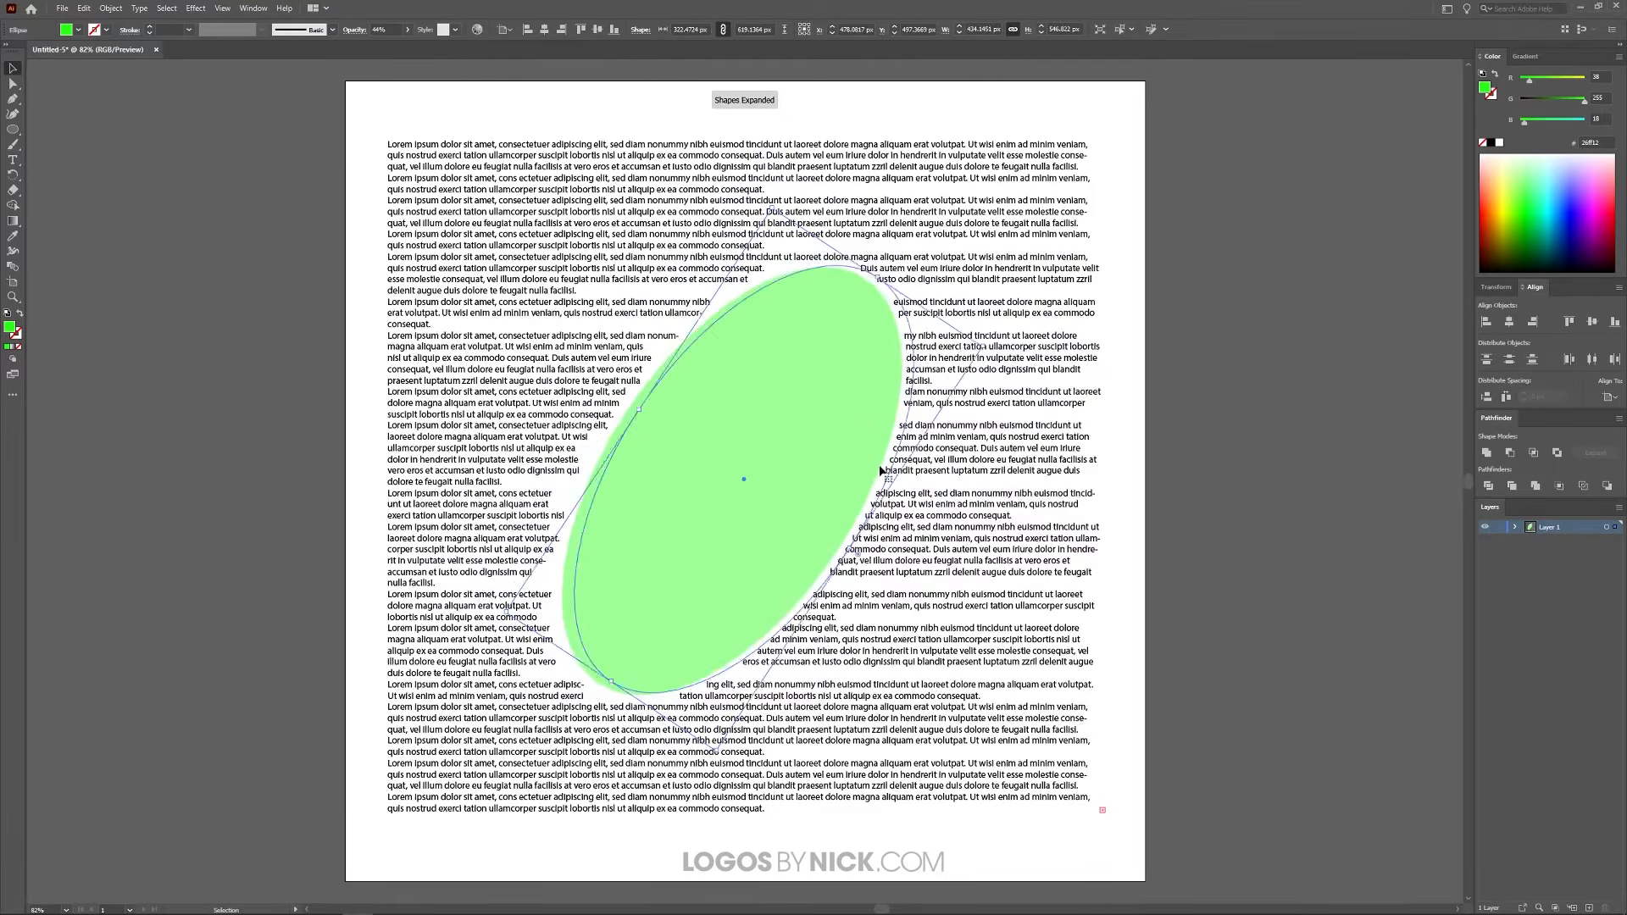
click(1224, 414)
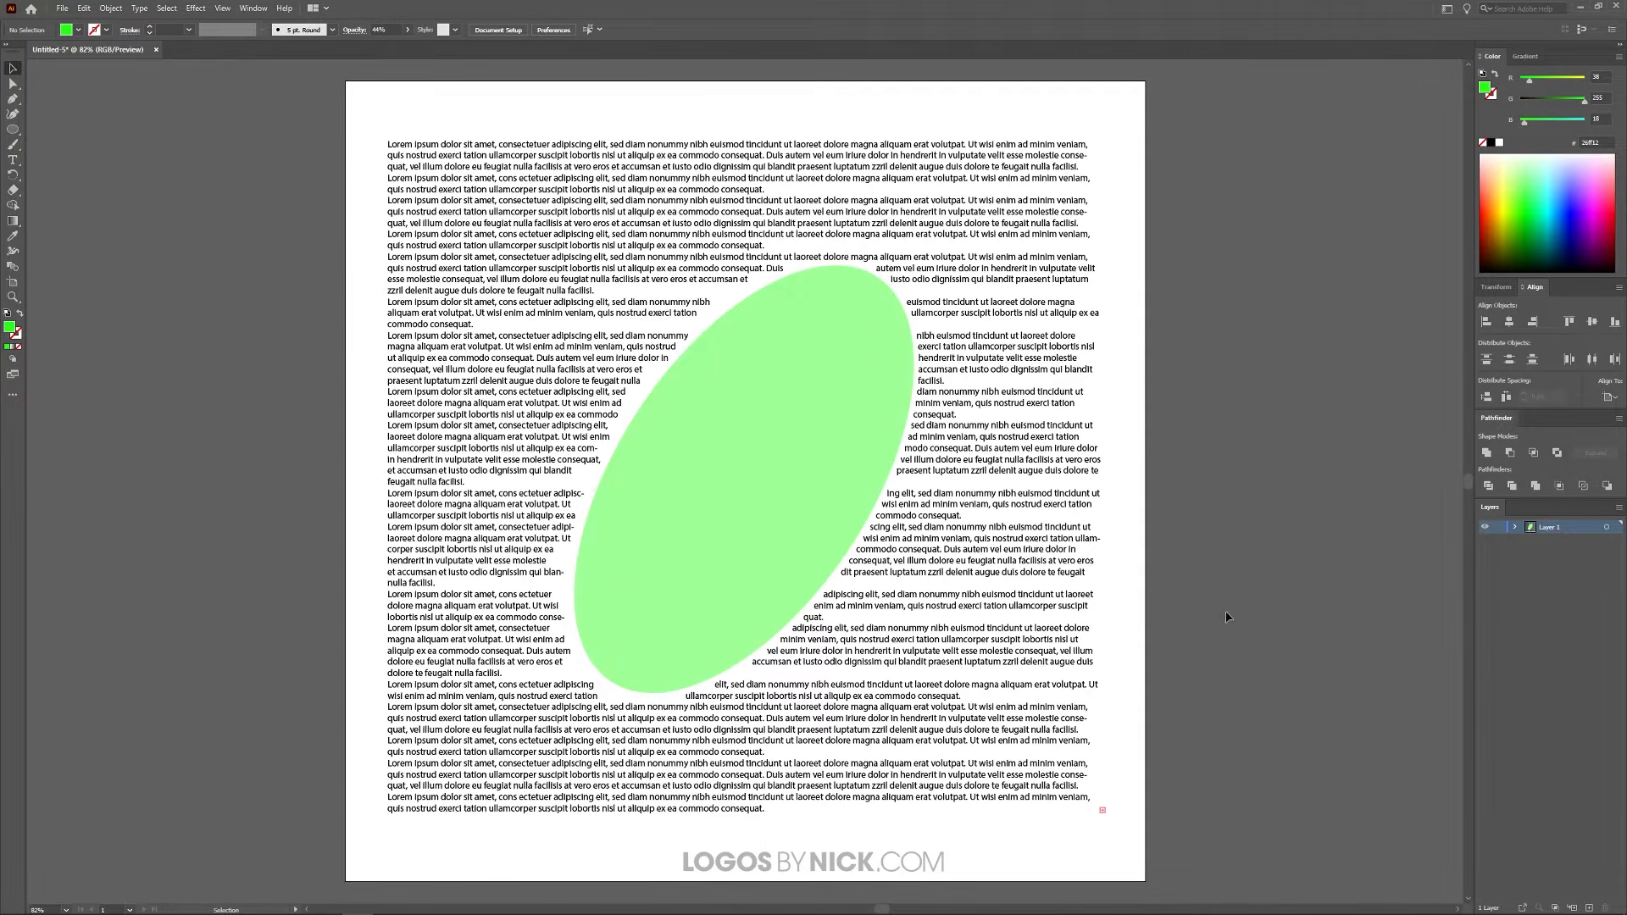
Step: Set the text wrap offset to 20 pt for the ellipse and text box, with the preview on
key(ctrl+a)
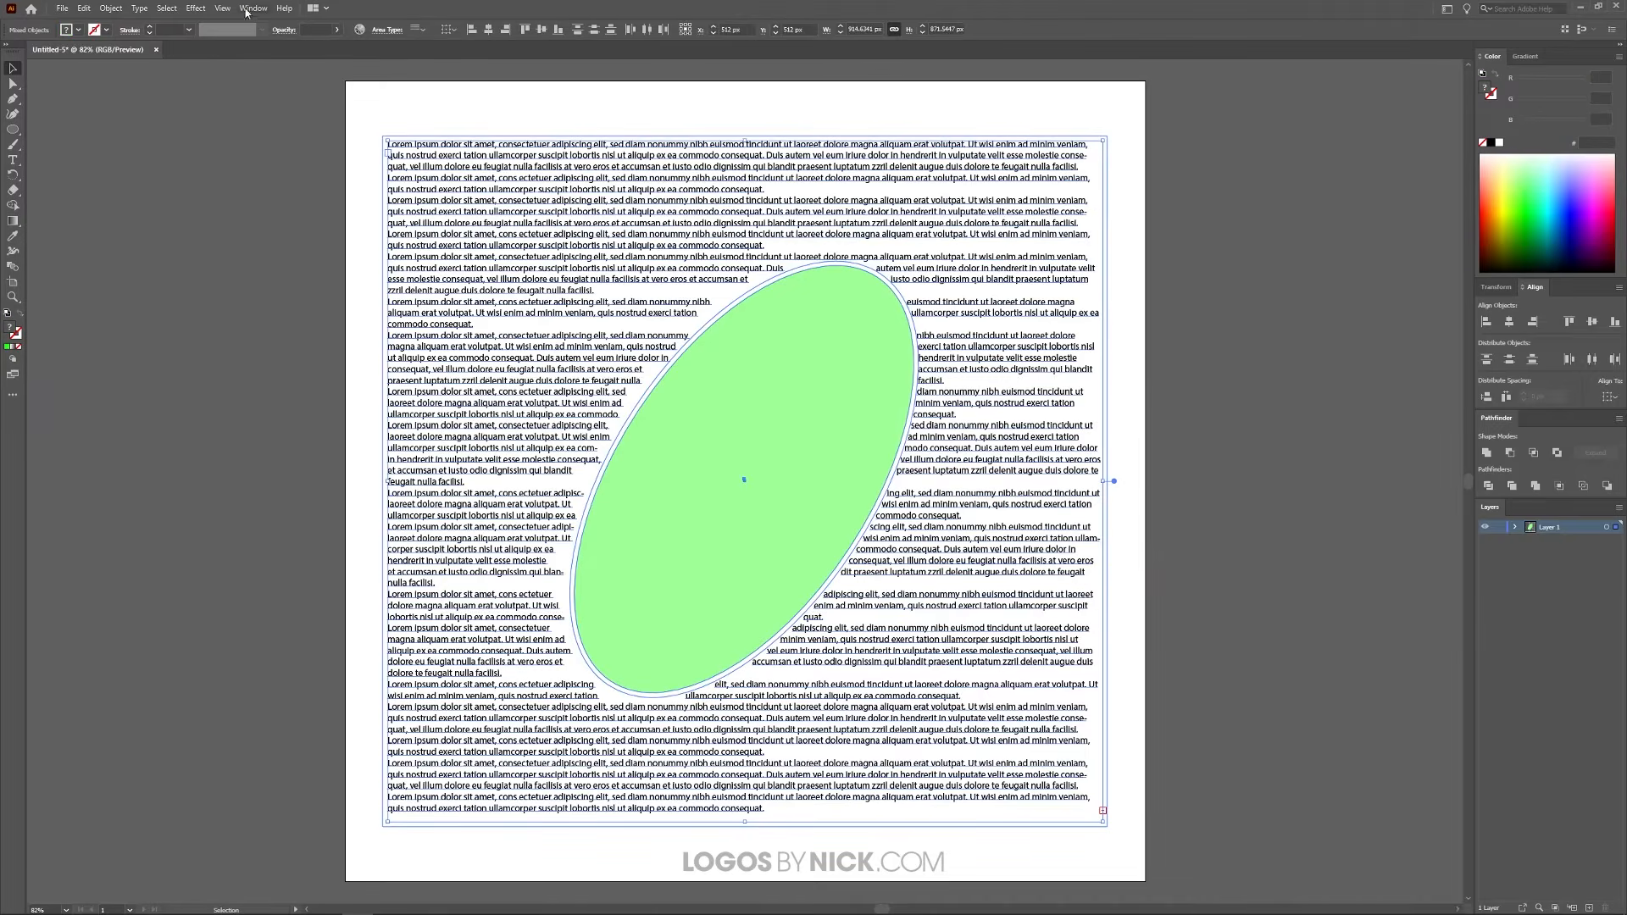
click(111, 8)
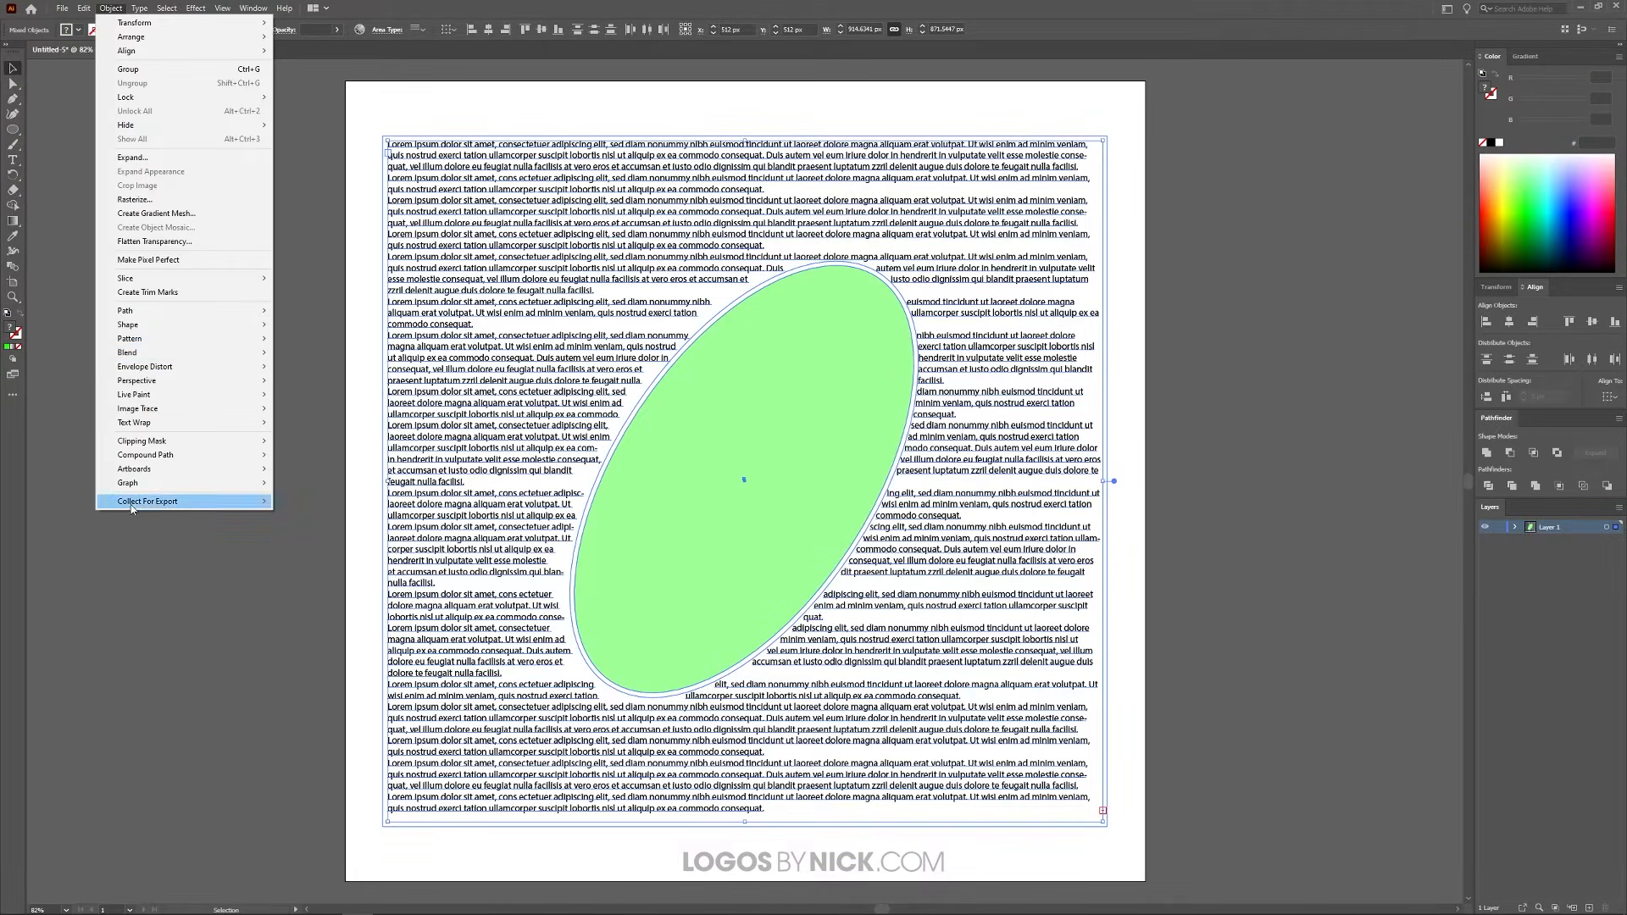
mouse_move(165, 422)
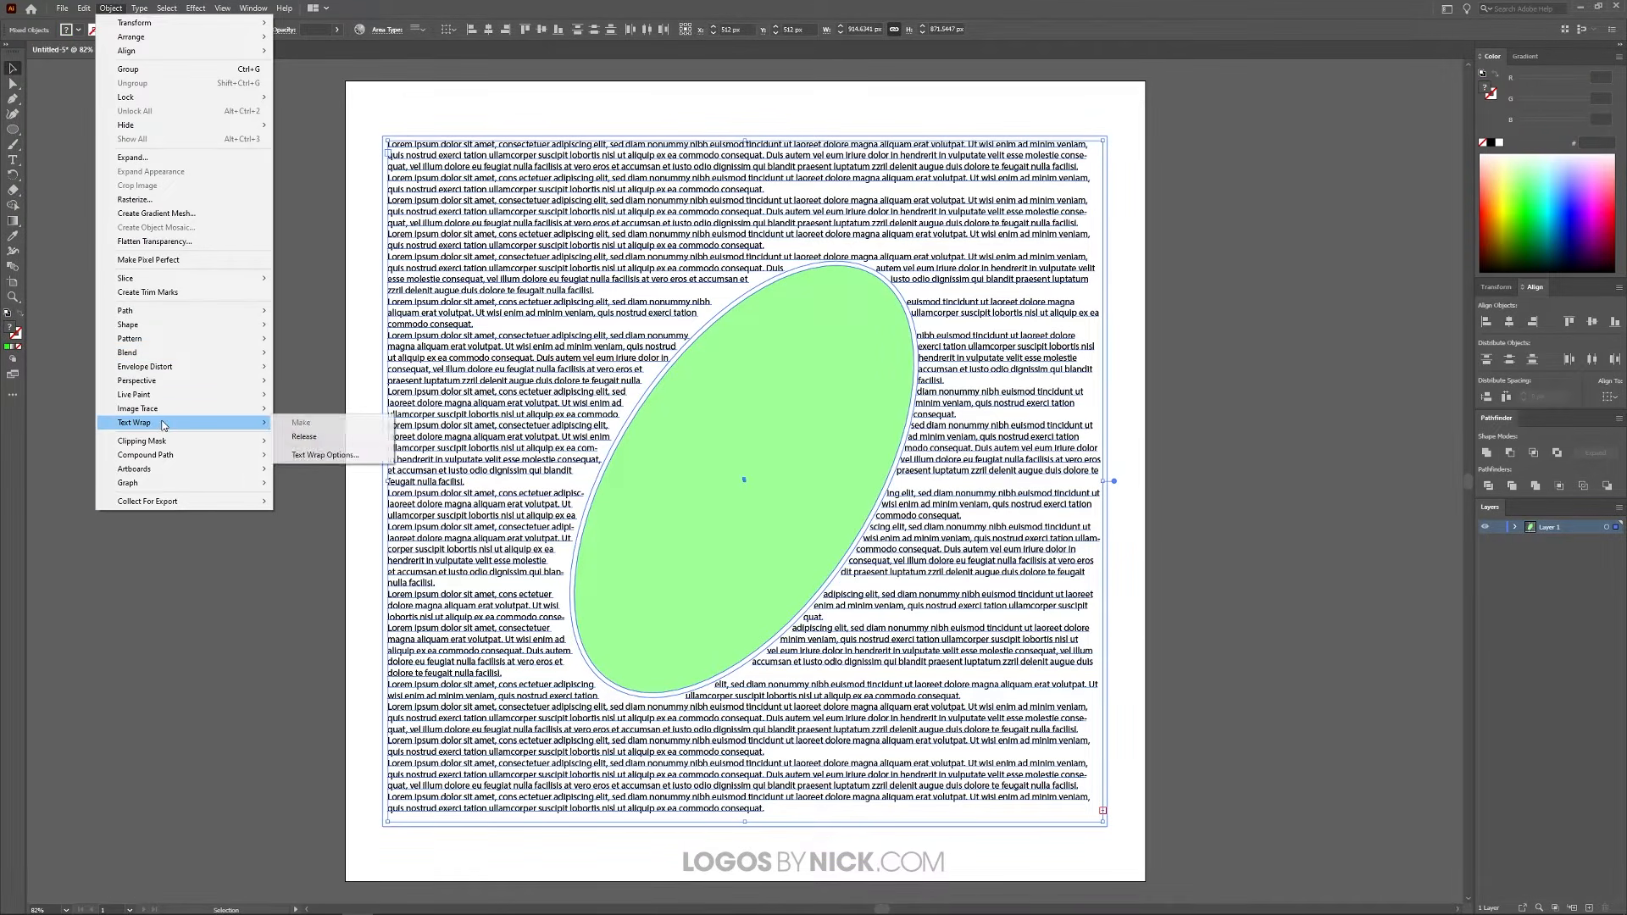
click(325, 456)
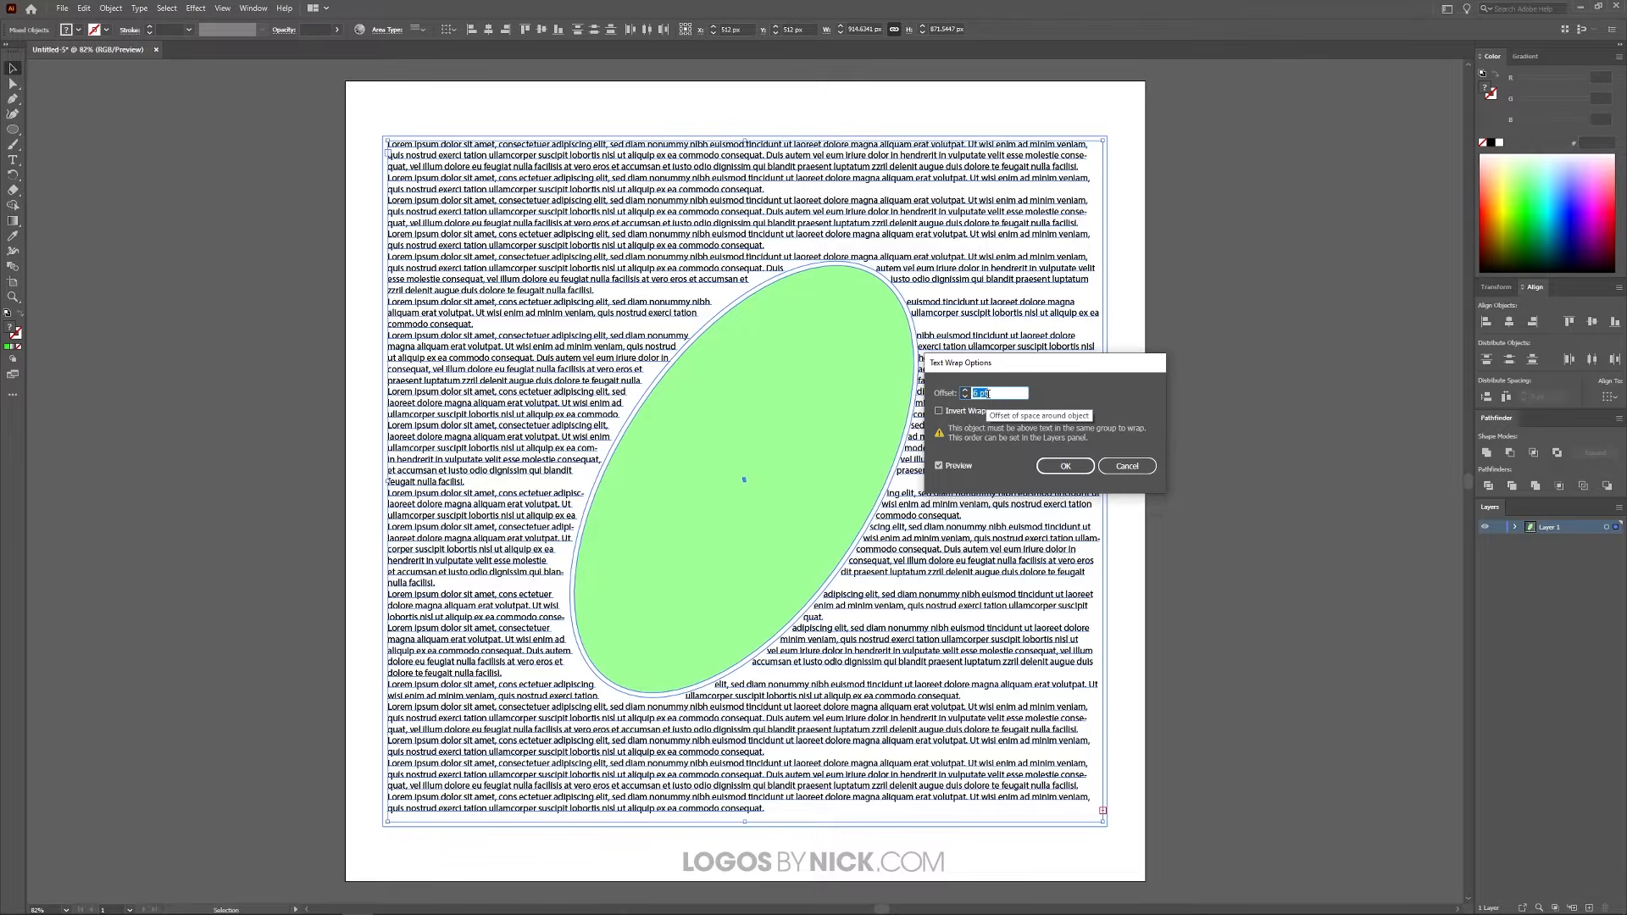
text(20)
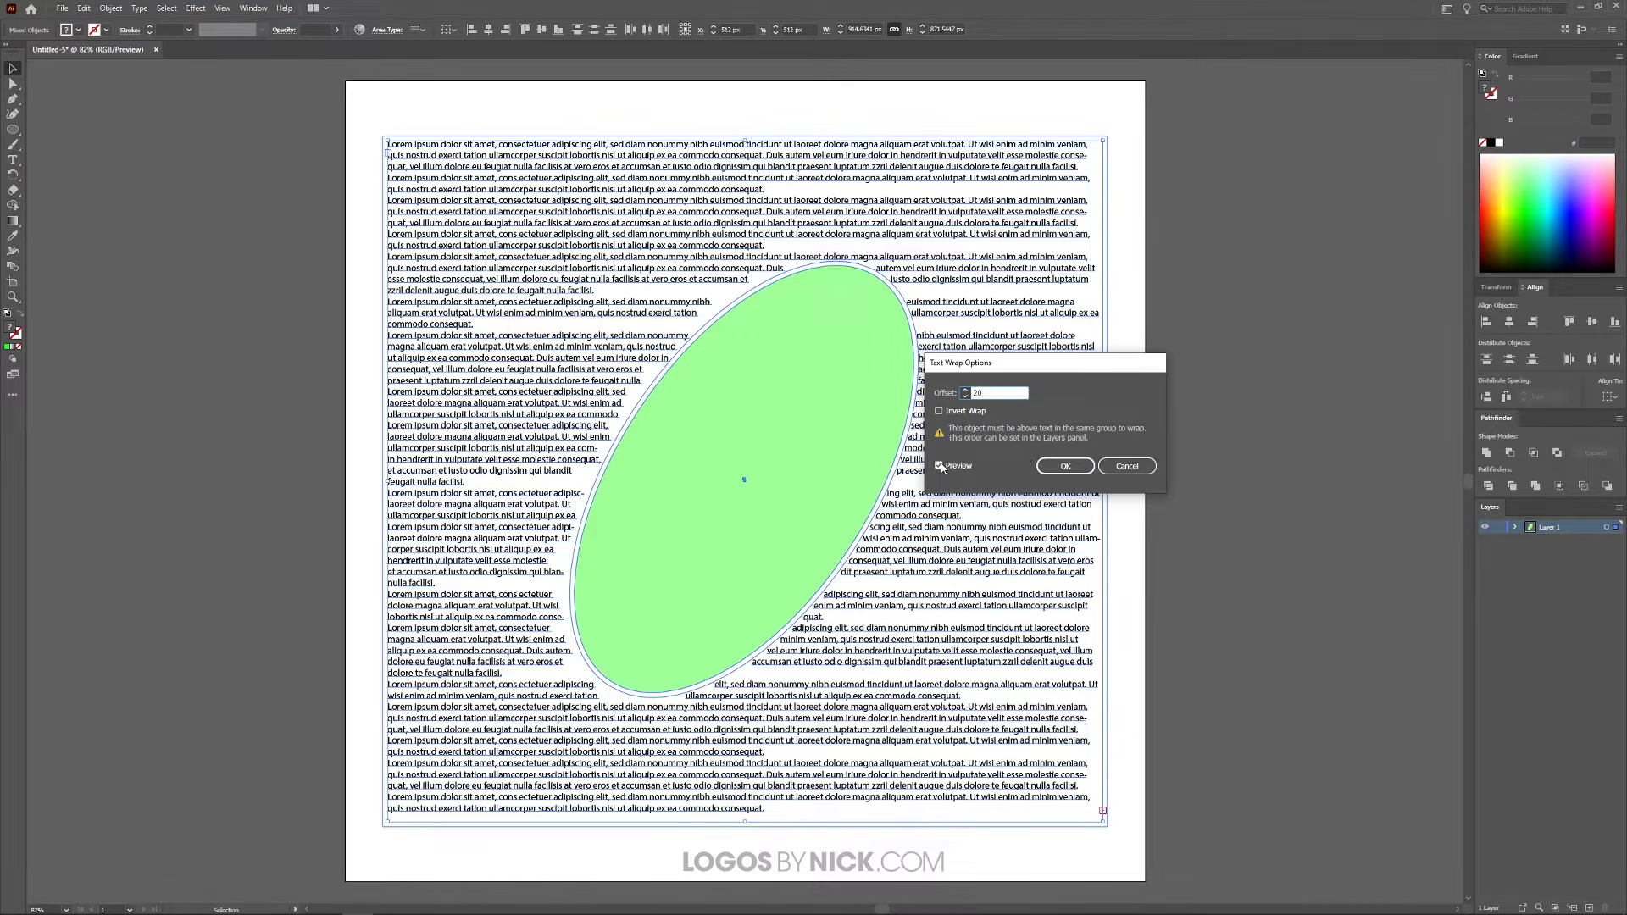
key(Tab)
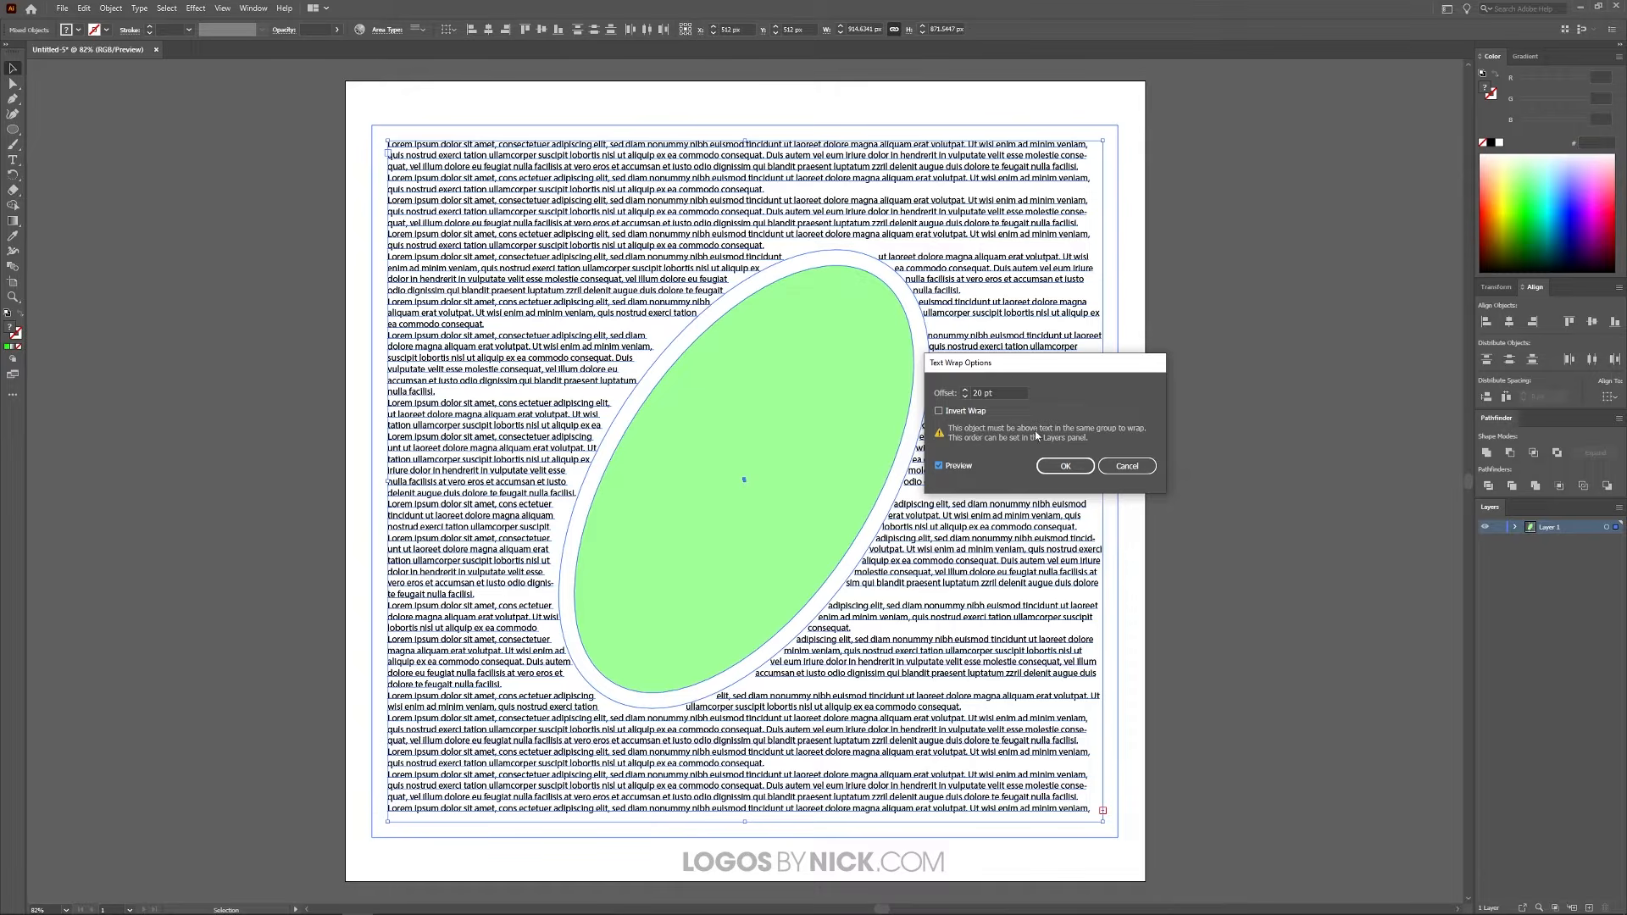
Step: Set the text wrap offset to 6 pt, try Invert Wrap and switch it off, and apply the wrap options
triple_click(1013, 387)
text(6)
click(938, 412)
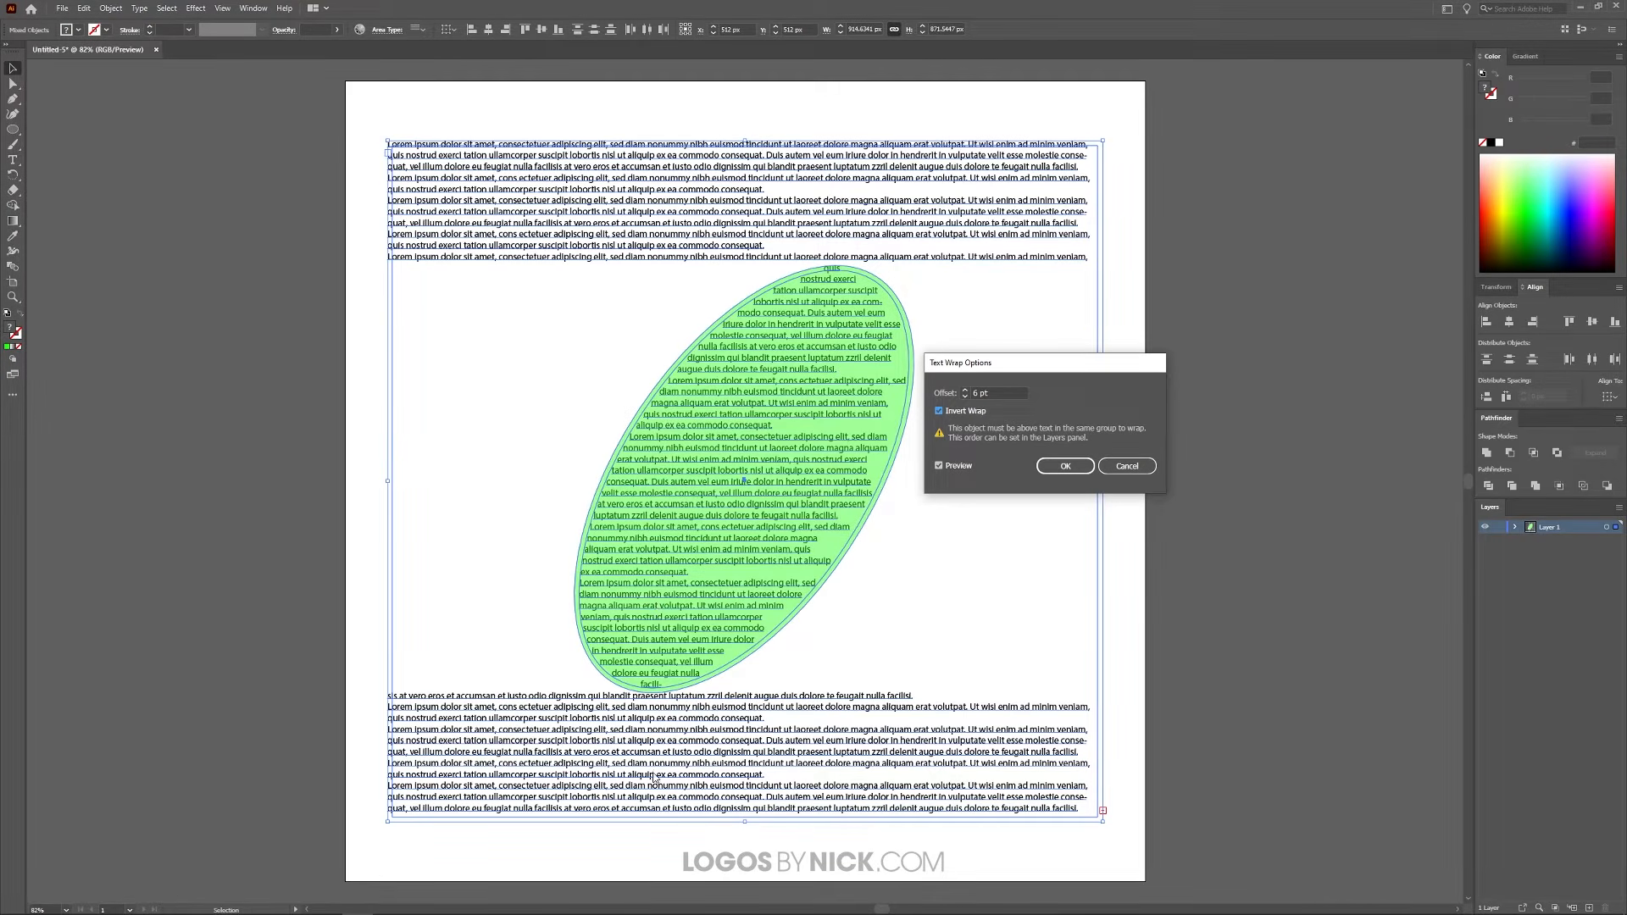
click(941, 412)
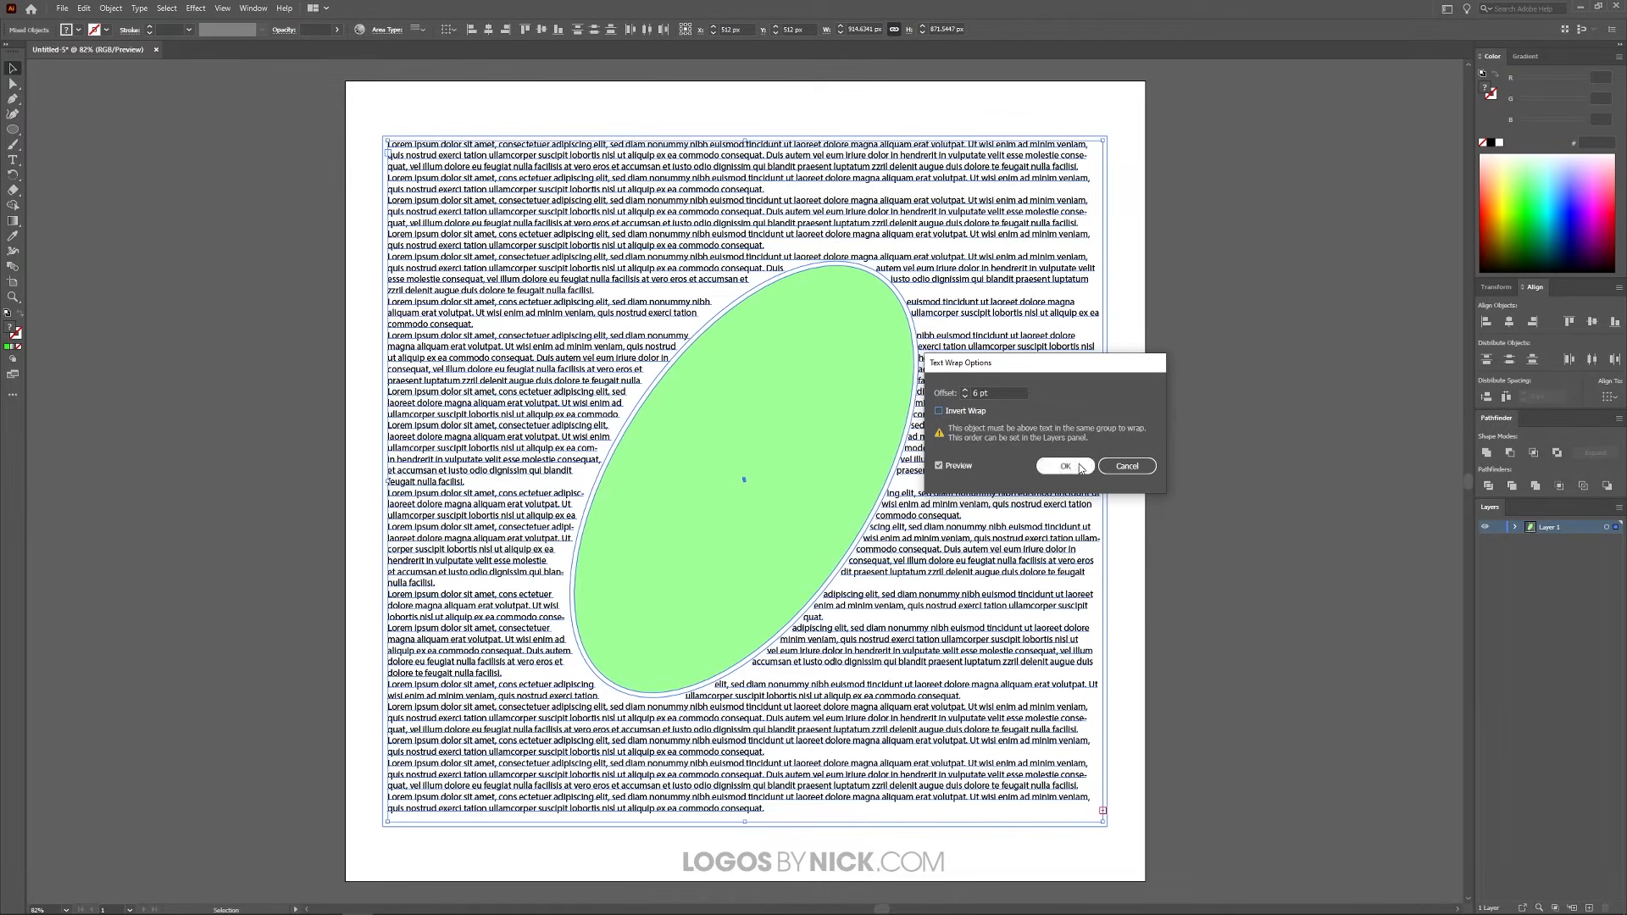
click(1066, 466)
click(1237, 357)
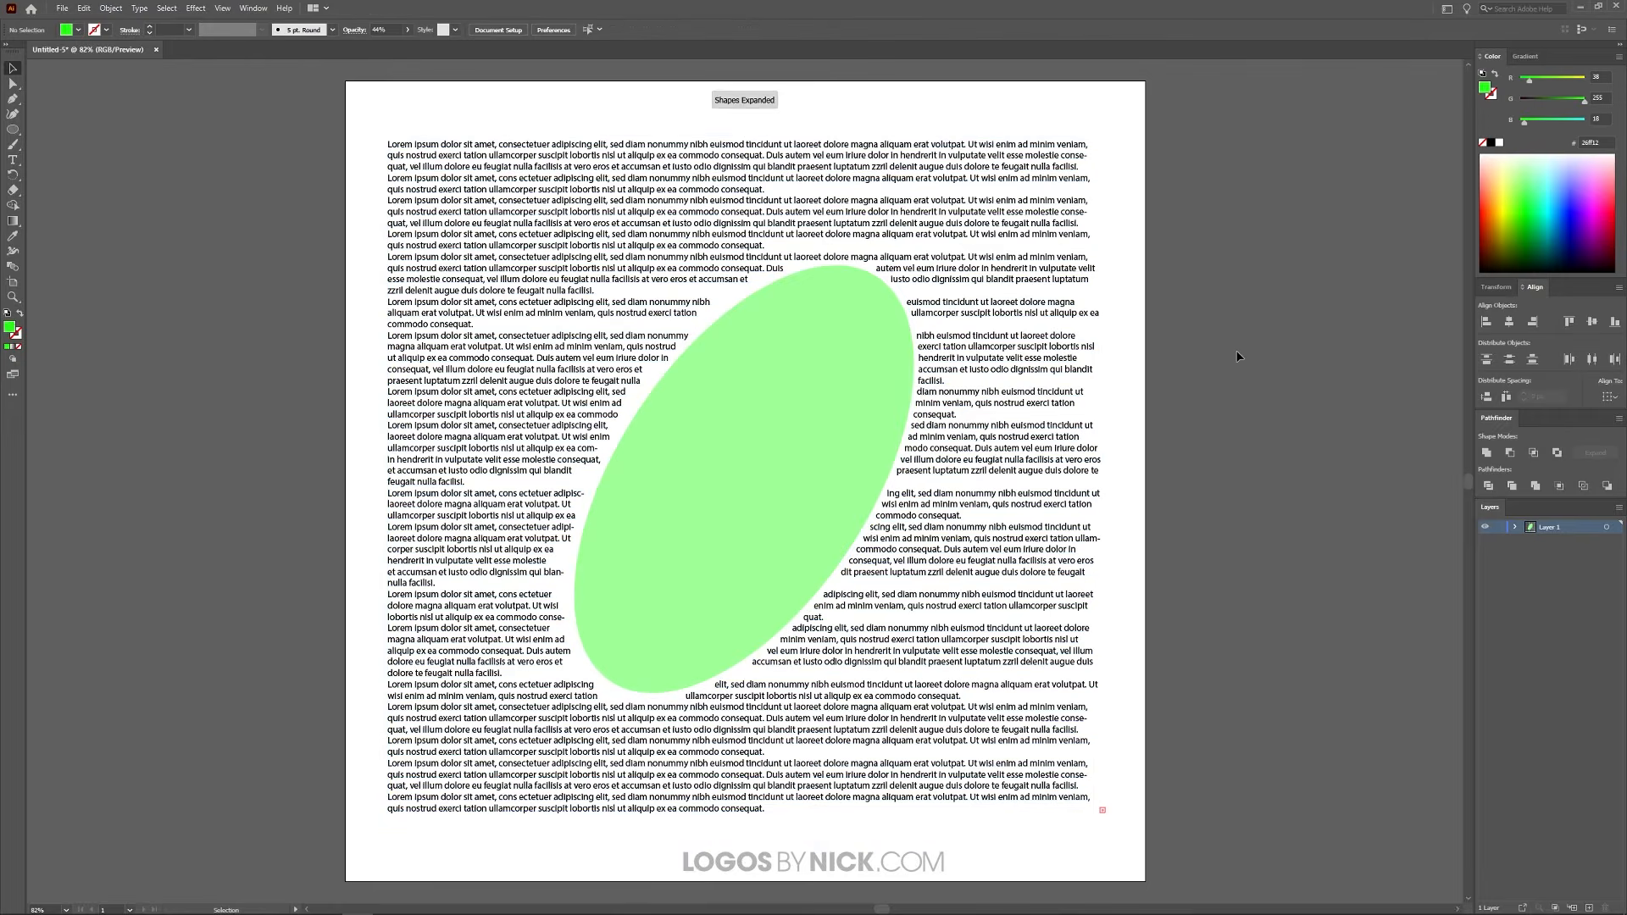